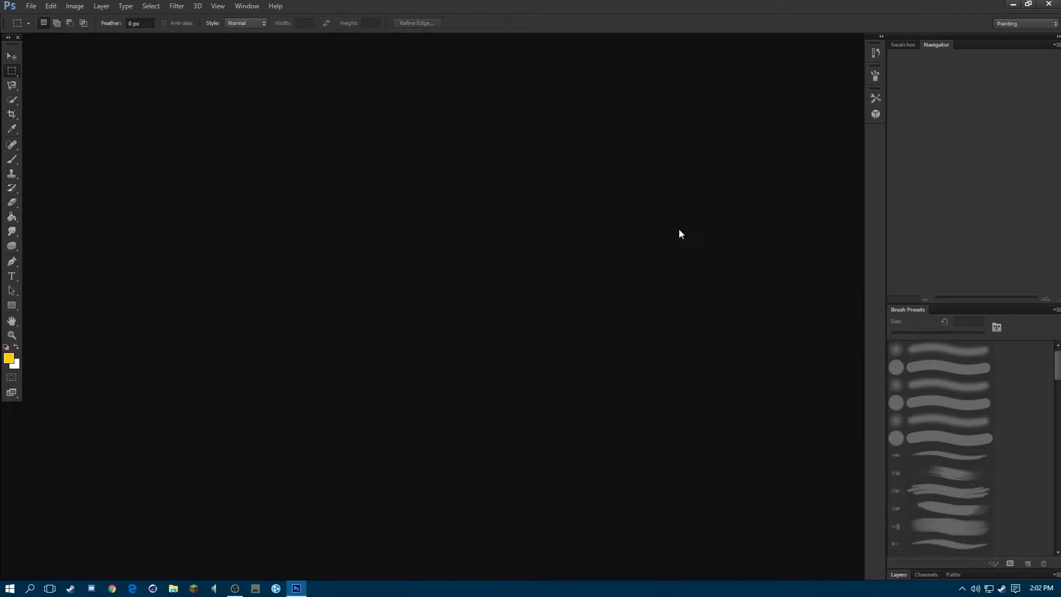
pyautogui.click(1013, 4)
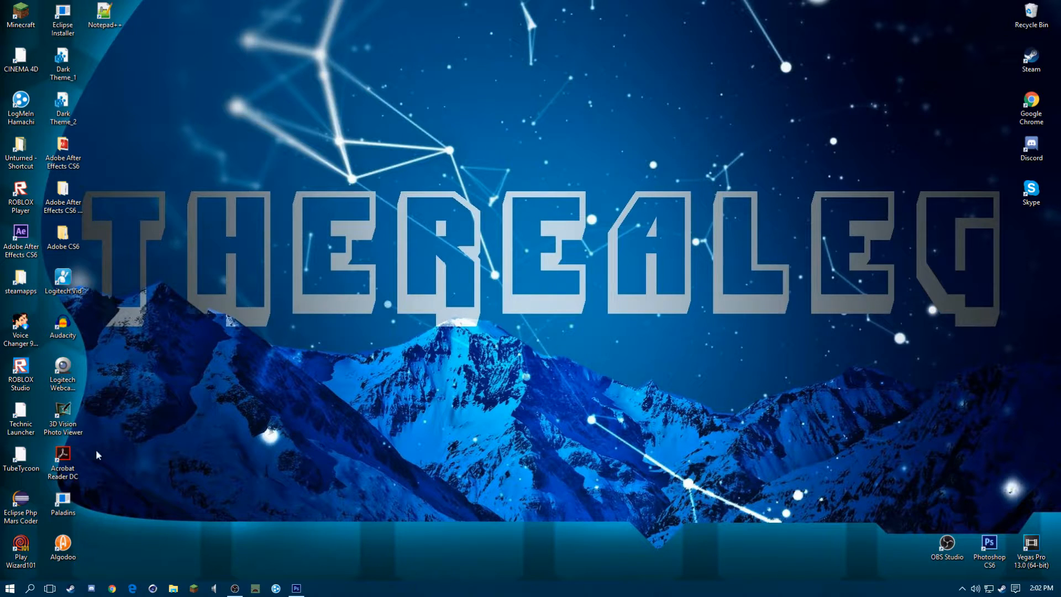
pyautogui.click(293, 589)
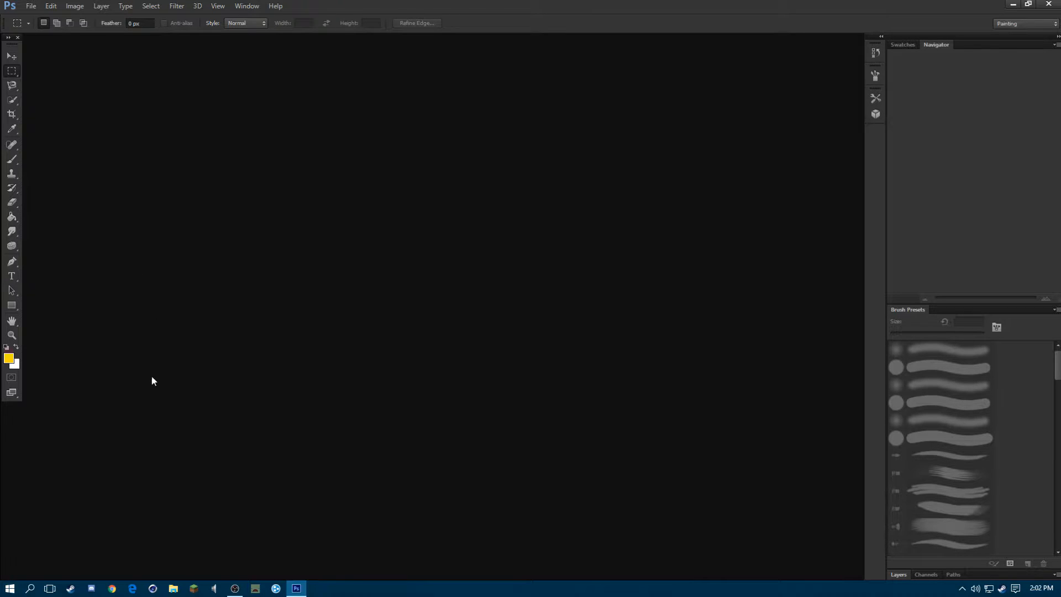
# Create a new 1920 × 1080 px RGB document at 72 pixels/inch with transparent background contents
pyautogui.click(31, 7)
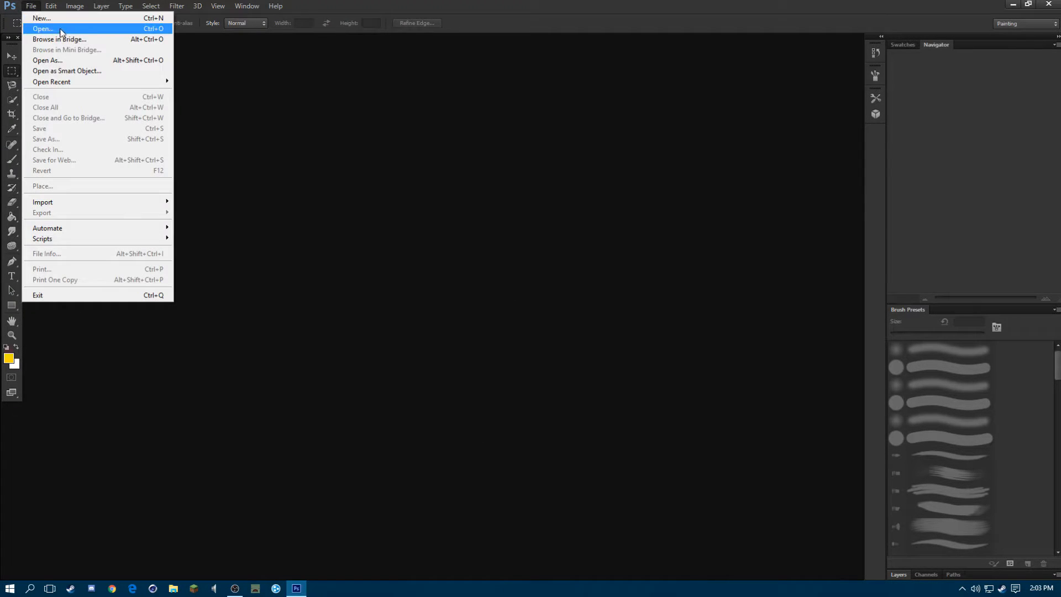
pyautogui.click(44, 17)
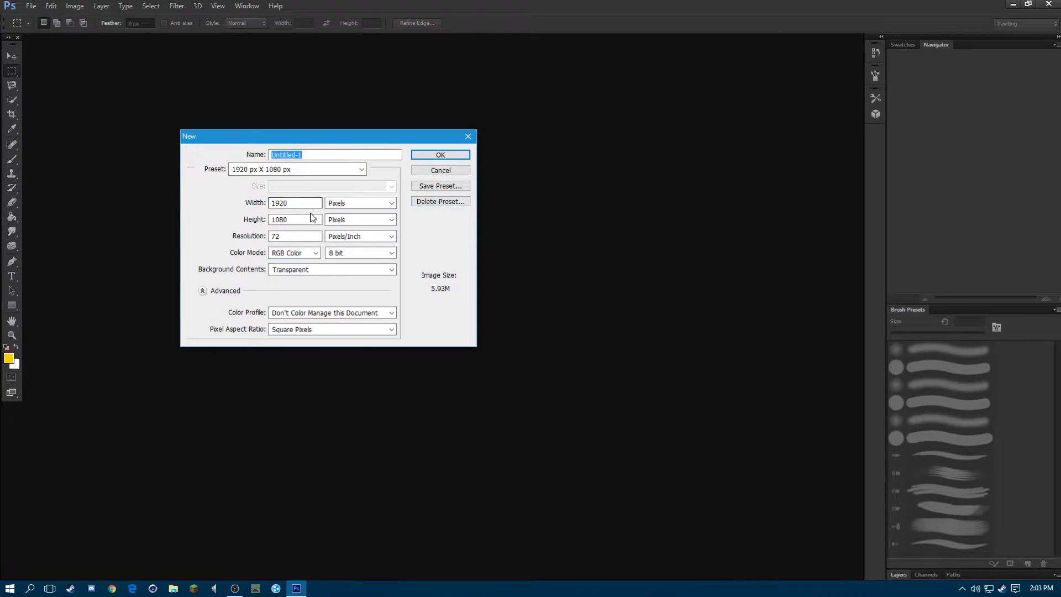
pyautogui.click(431, 159)
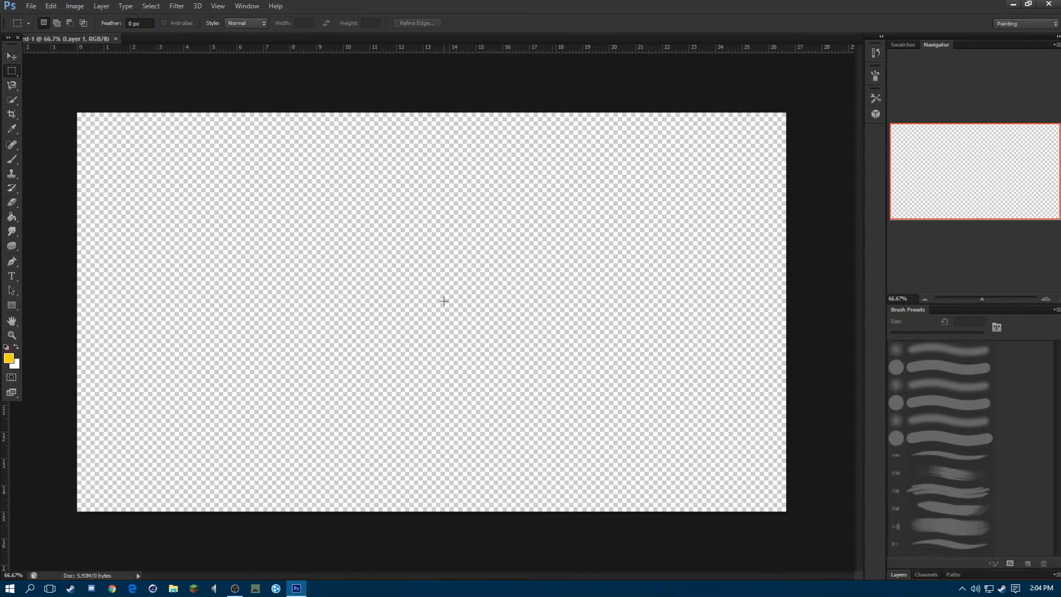
# Expand the Layers panel and dock the toolbox beside the canvas so it no longer covers the document
pyautogui.click(898, 574)
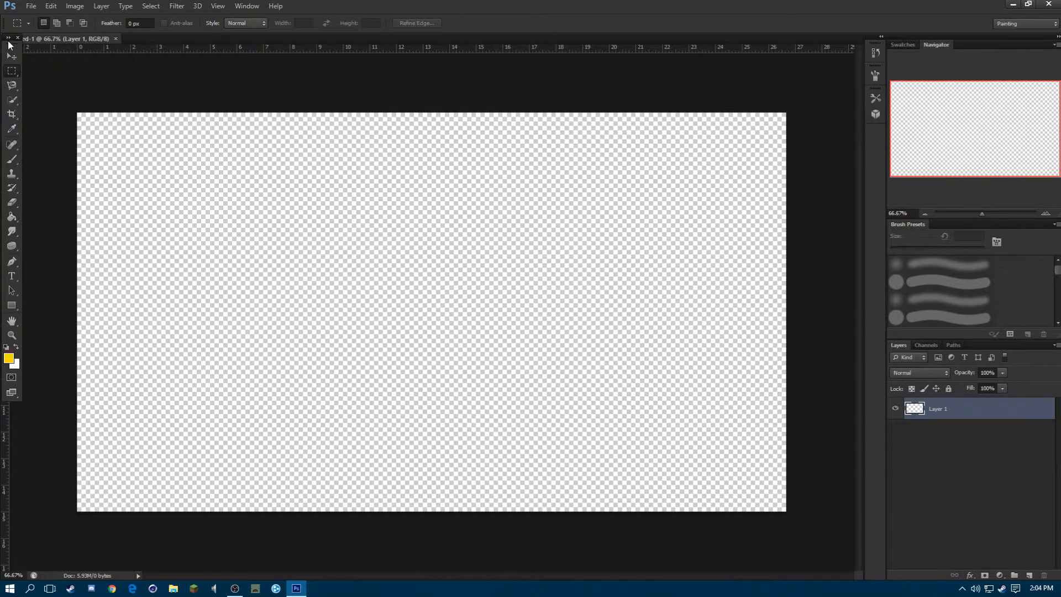
pyautogui.moveTo(9, 39); pyautogui.dragTo(1, 67)
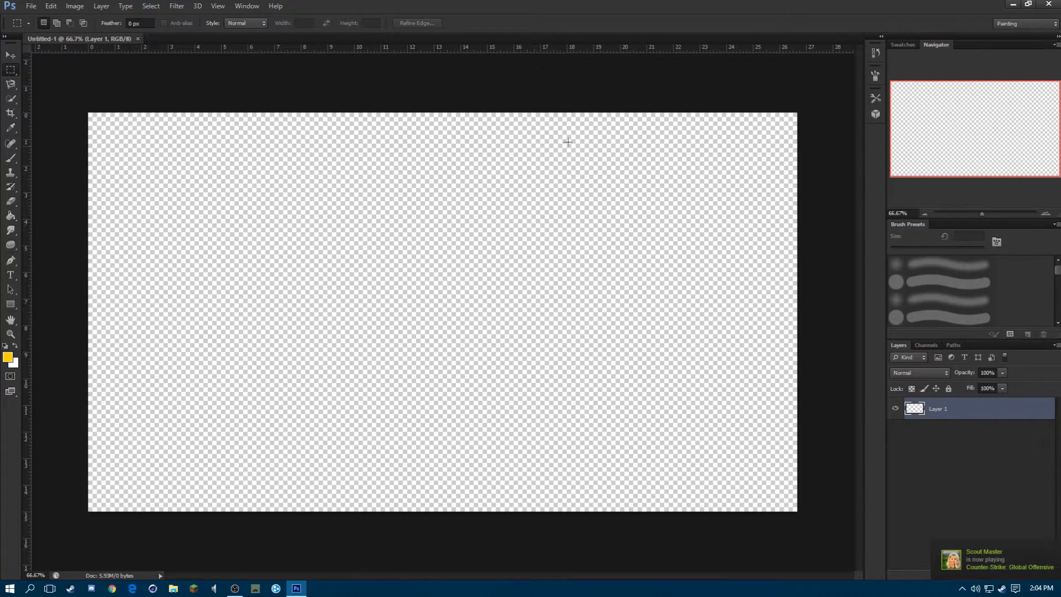
# Switch to Chrome and open a new browser tab
pyautogui.click(1015, 3)
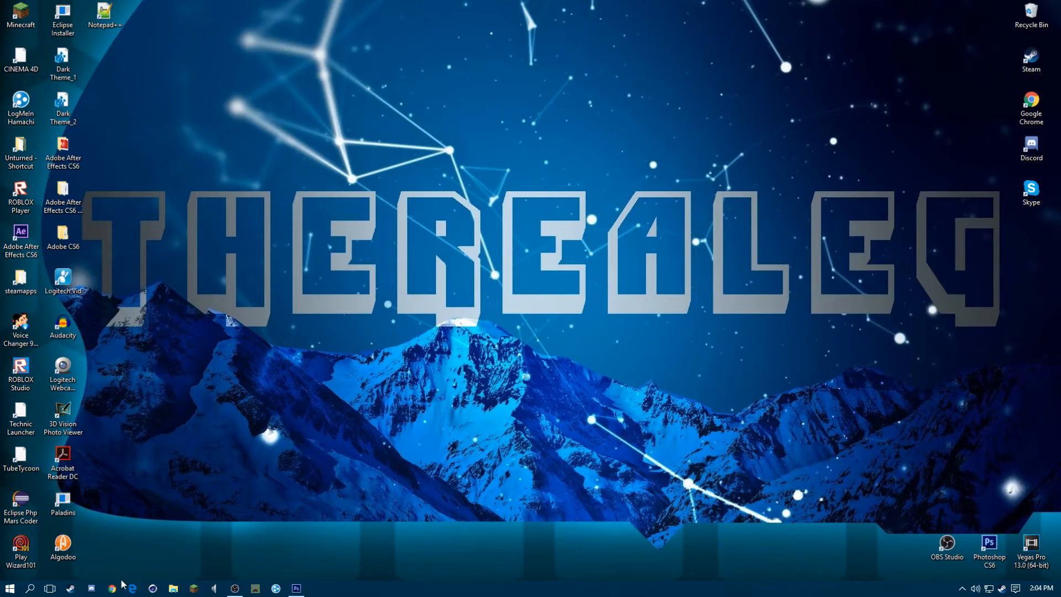
pyautogui.click(112, 588)
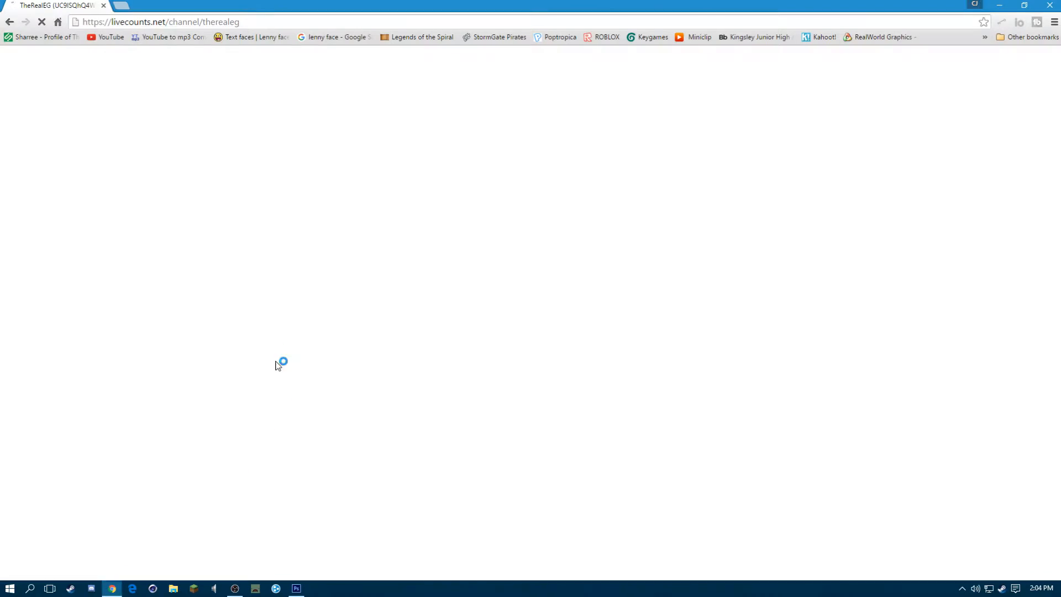
pyautogui.click(119, 5)
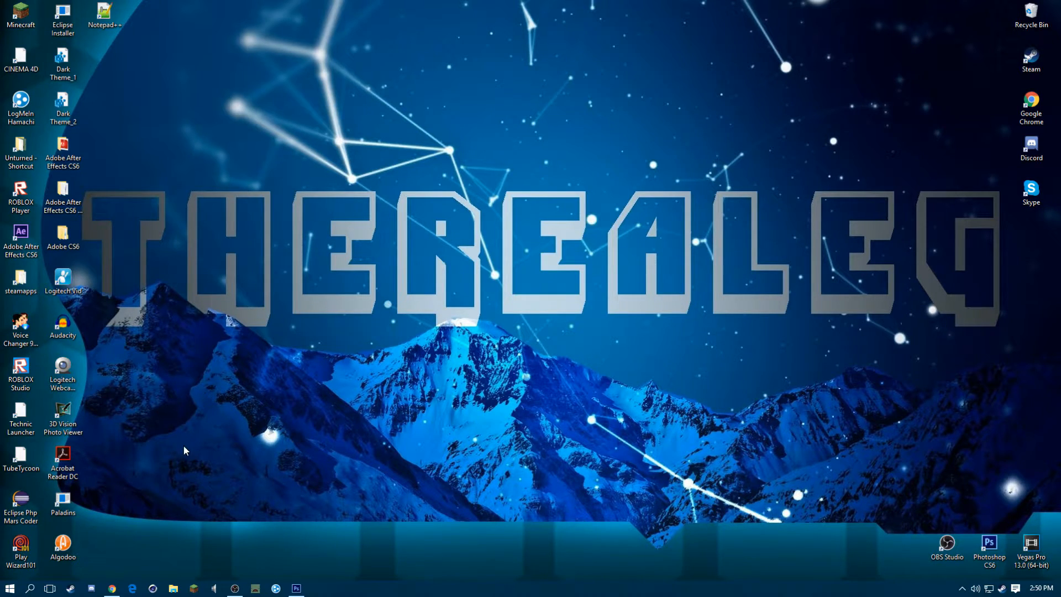
pyautogui.click(111, 588)
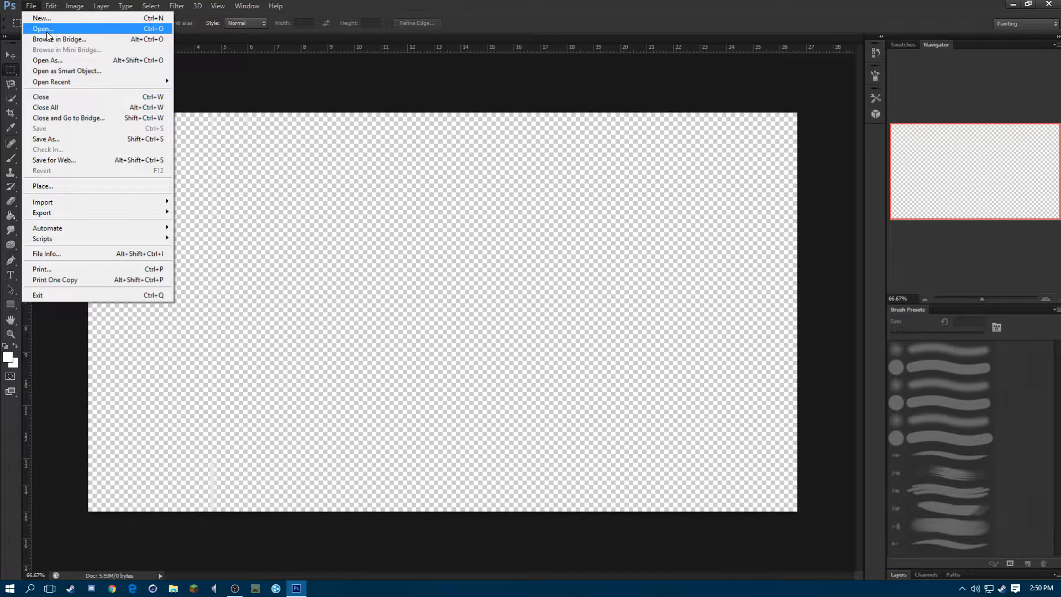
# Open the wooden-table-simple-wood-texture image from the Downloads folder
pyautogui.click(43, 28)
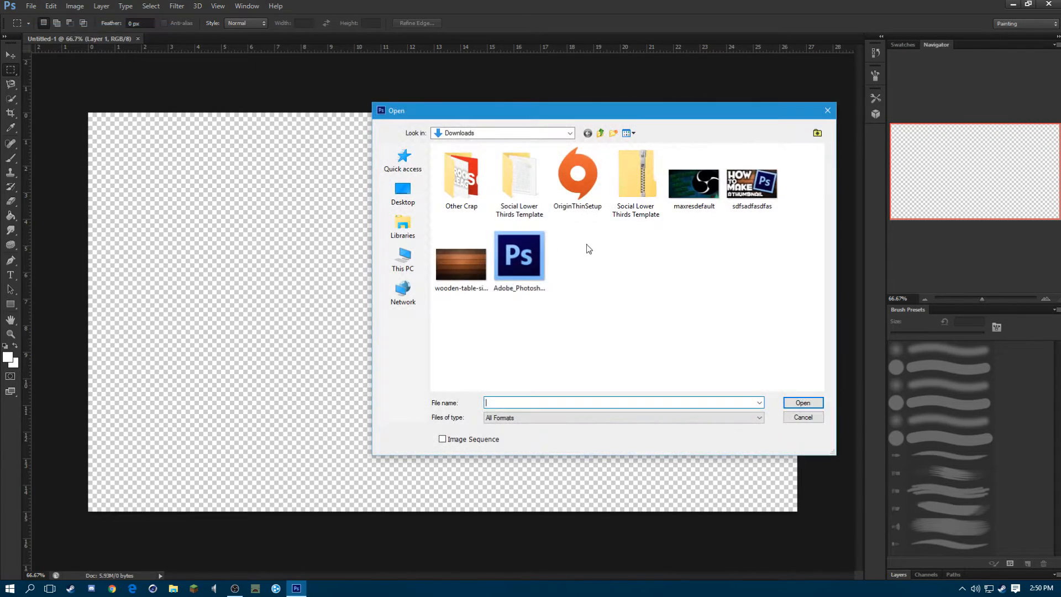
pyautogui.click(462, 264)
pyautogui.click(802, 402)
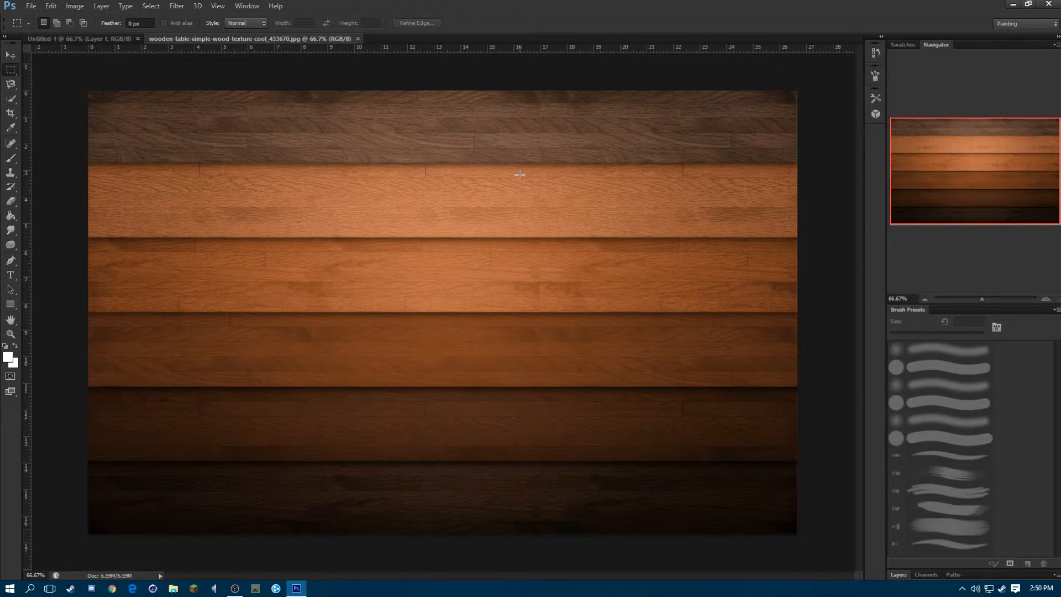
# Copy the entire wood texture image and paste it into the Untitled-1 document
pyautogui.hotkey('ctrl', 'a')
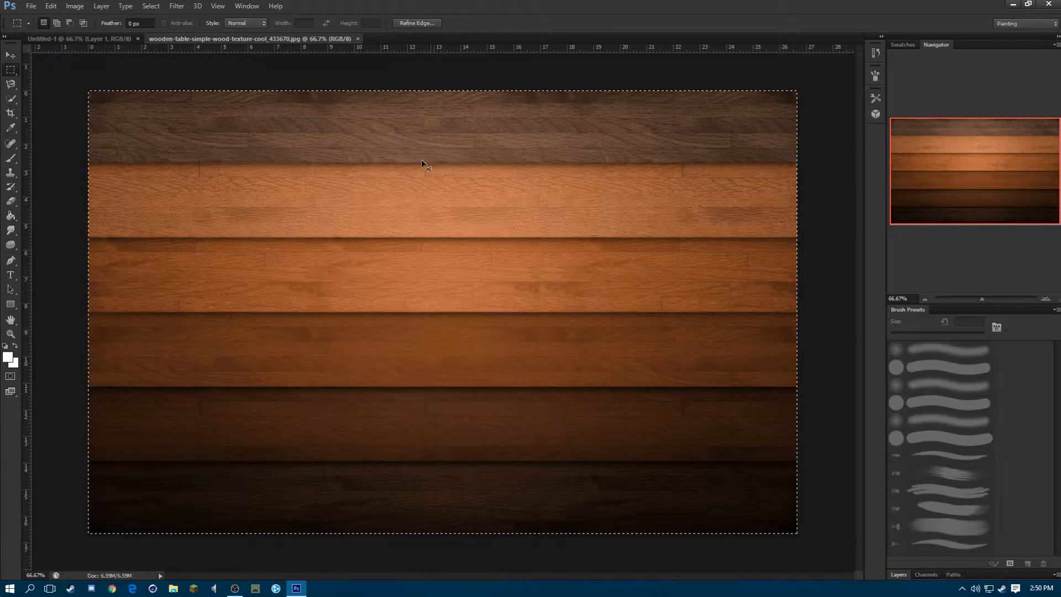
pyautogui.click(62, 42)
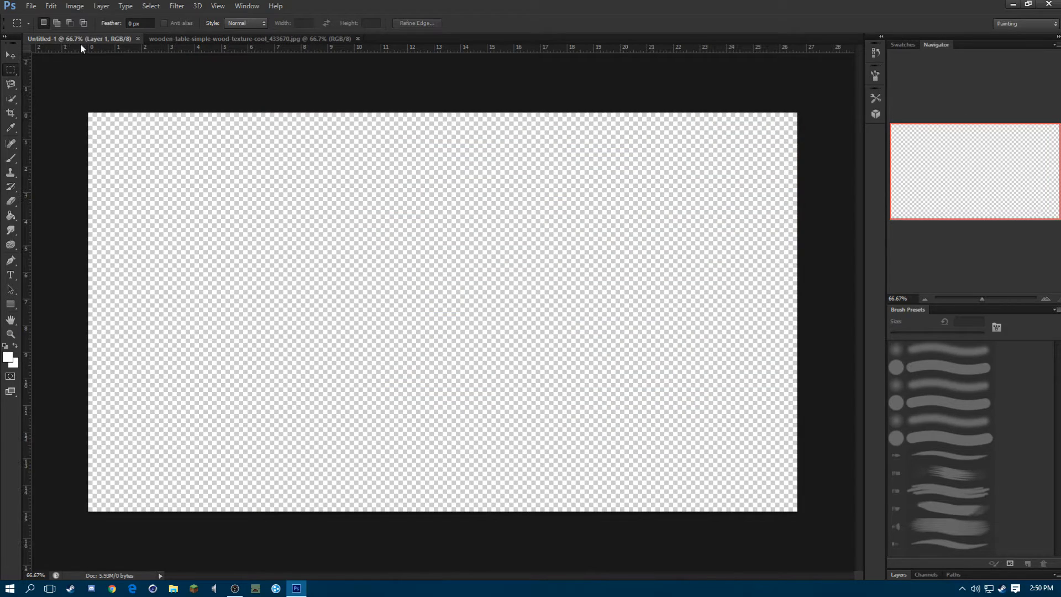
pyautogui.click(32, 5)
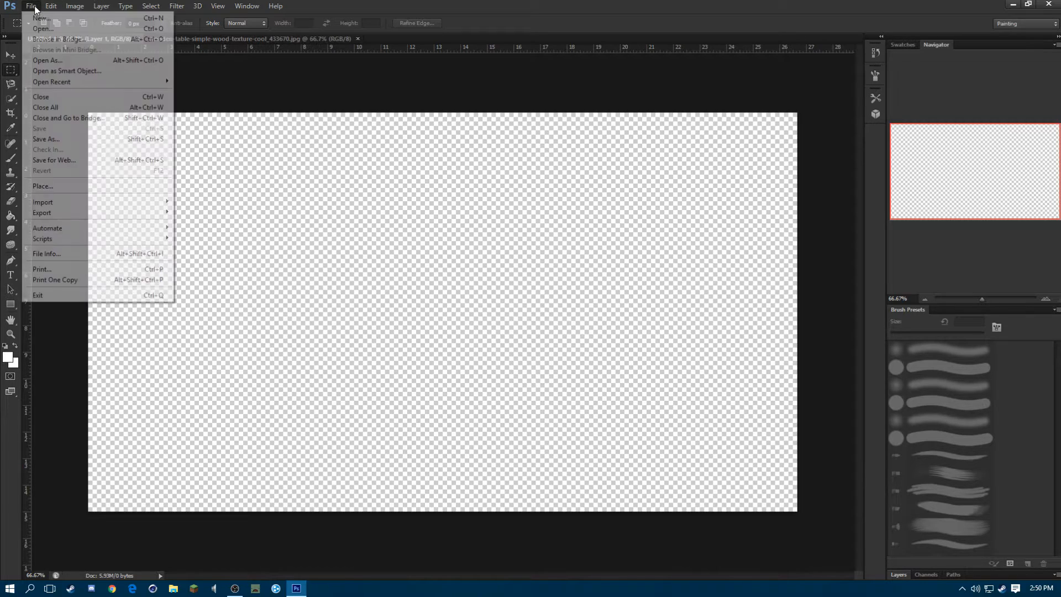
pyautogui.moveTo(50, 5)
pyautogui.click(255, 41)
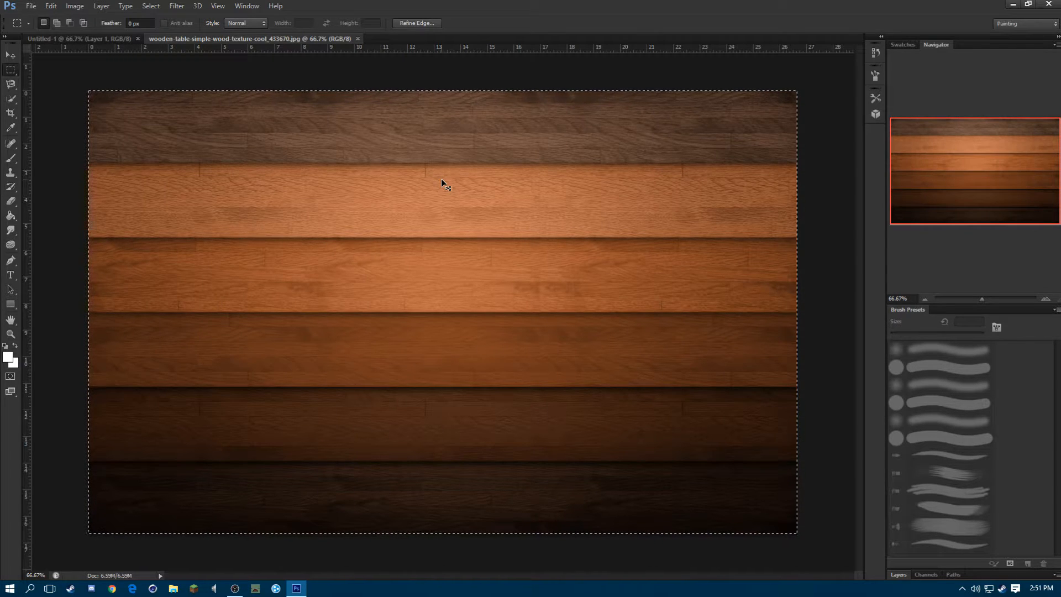
pyautogui.hotkey('ctrl', 'c')
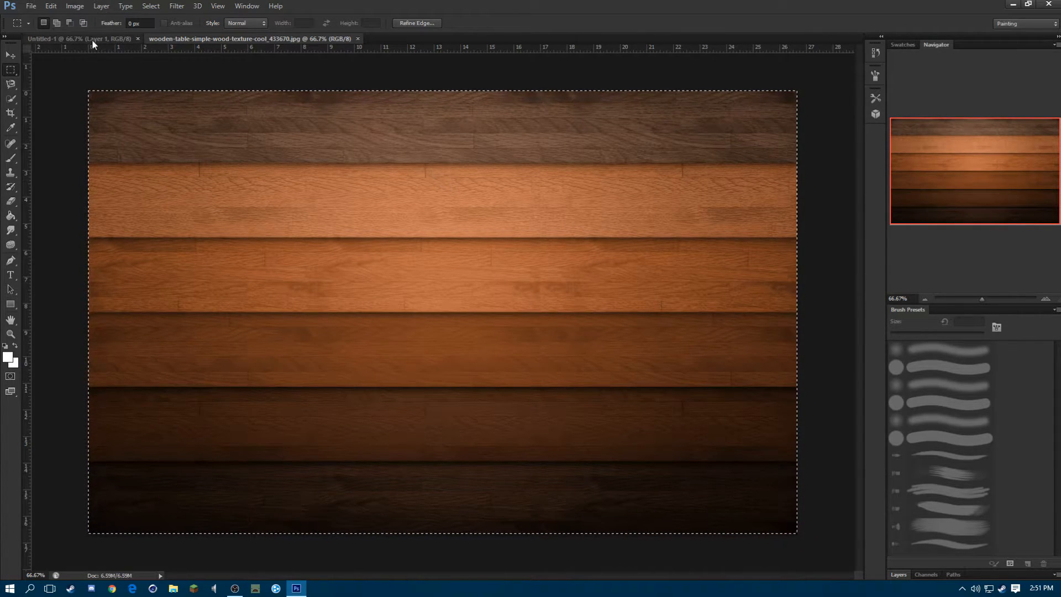
pyautogui.click(92, 39)
pyautogui.hotkey('ctrl', 'v')
# Scale the pasted wood texture to 90% height so it fits the canvas, and apply the transform
pyautogui.click(11, 55)
pyautogui.moveTo(798, 557); pyautogui.dragTo(797, 513)
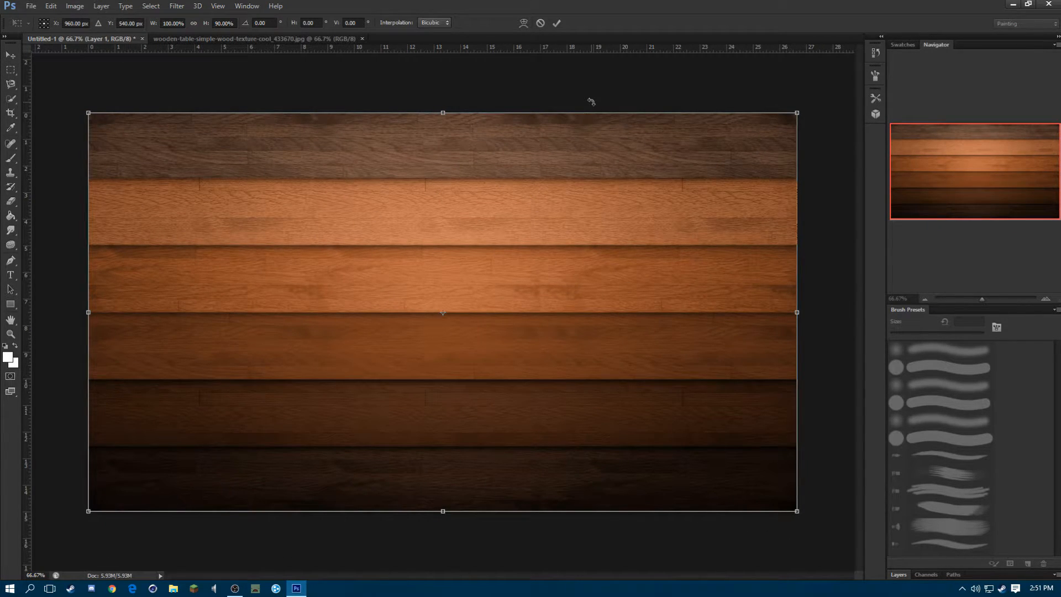
pyautogui.click(557, 22)
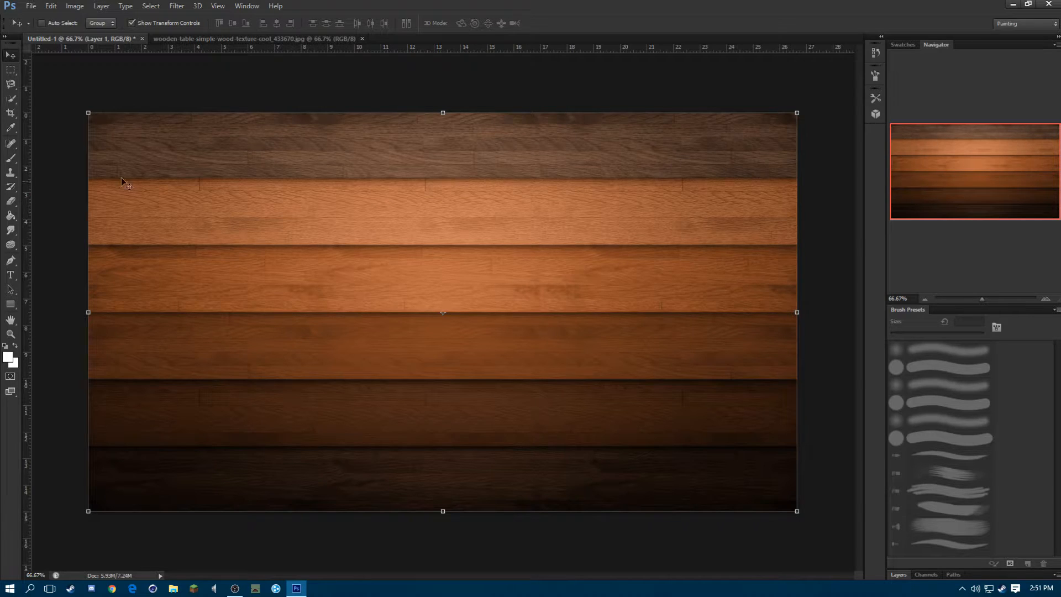
# Add the text "HOW" in Fontdinerdotcom Huggable at 500 pt and move it to the canvas's upper-left corner
pyautogui.click(11, 275)
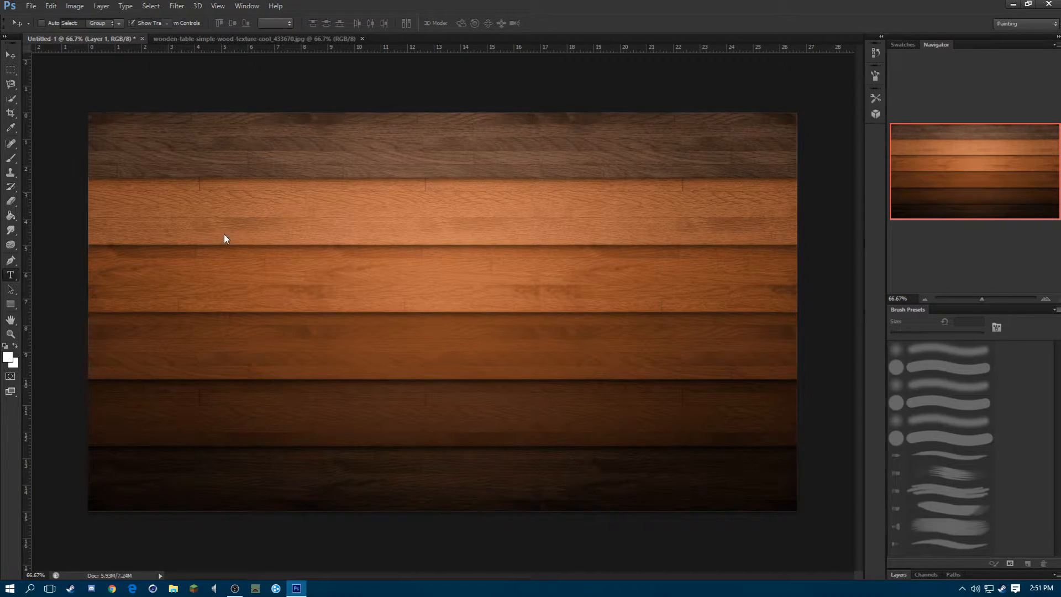
pyautogui.moveTo(98, 124); pyautogui.dragTo(779, 452)
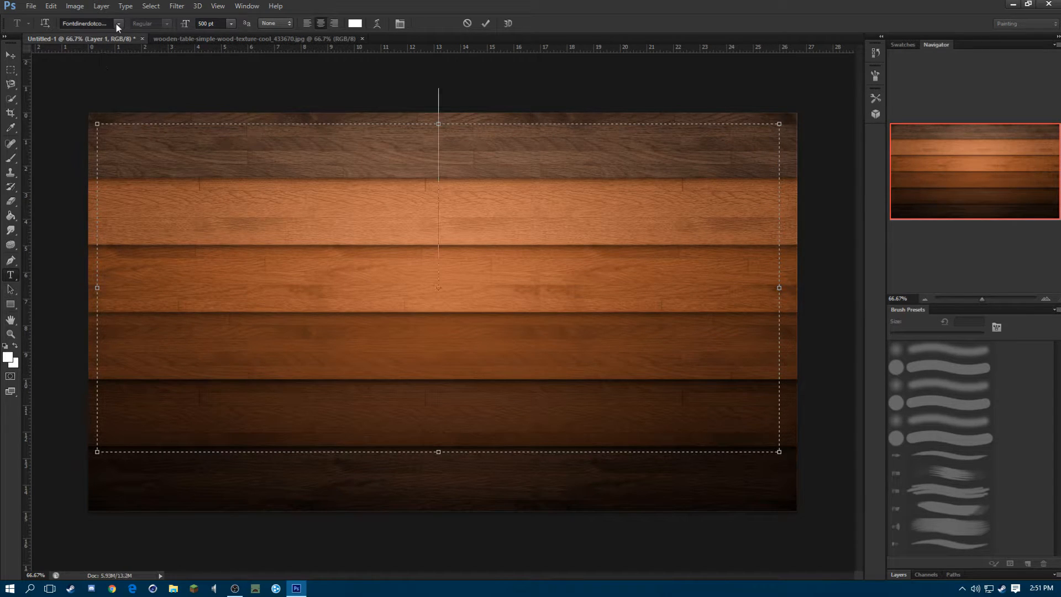
pyautogui.click(119, 23)
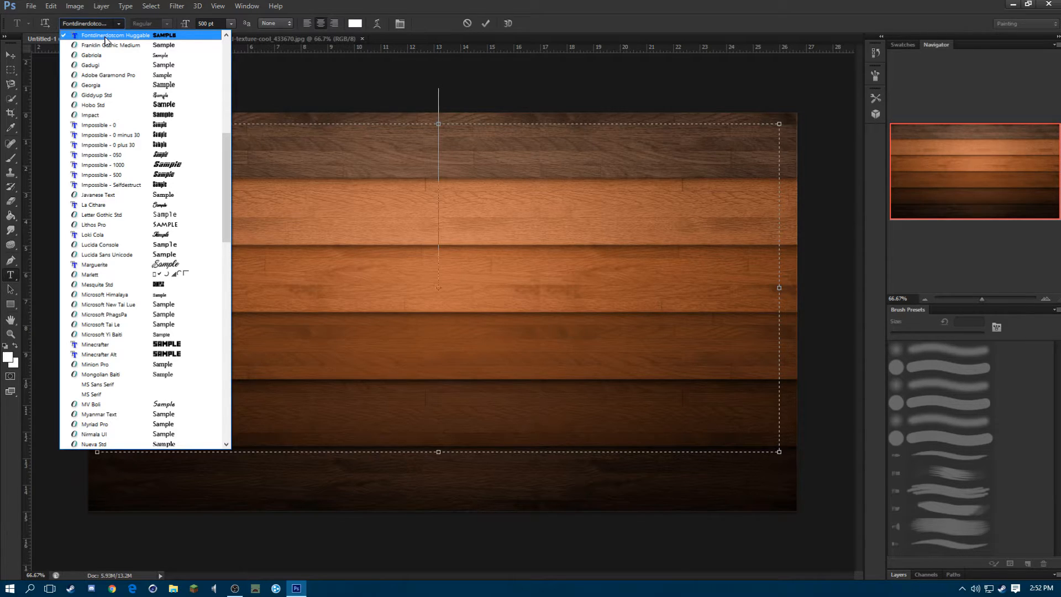
pyautogui.click(166, 33)
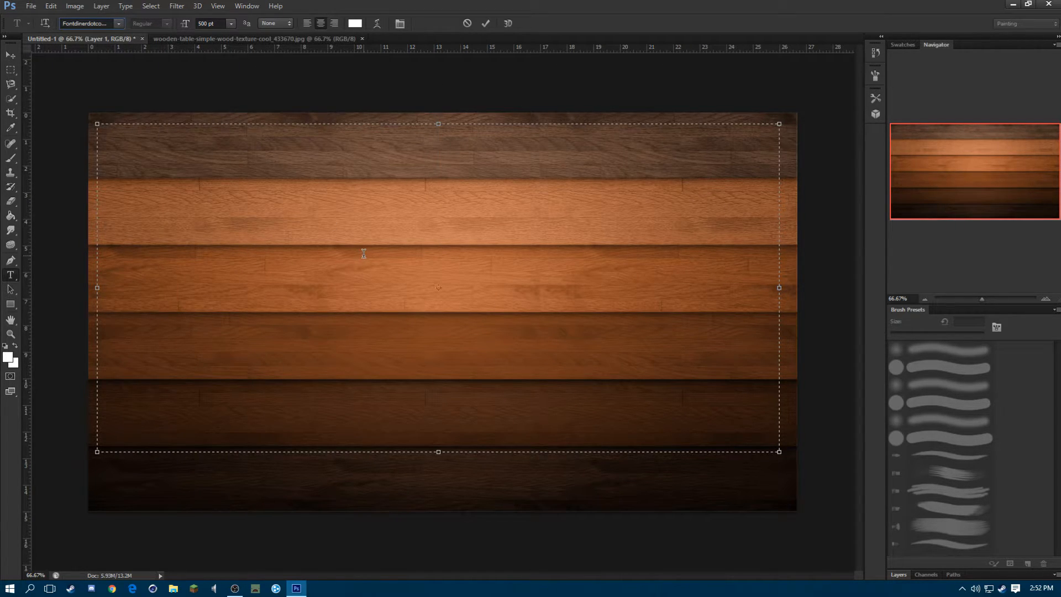
pyautogui.write('HOW')
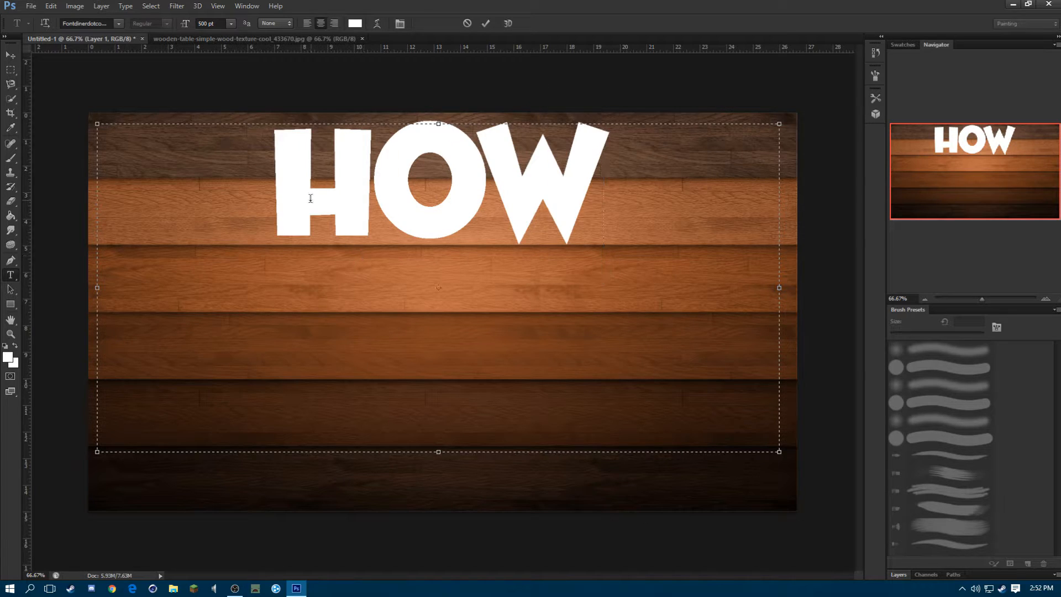
pyautogui.moveTo(821, 508); pyautogui.dragTo(647, 503)
pyautogui.click(486, 24)
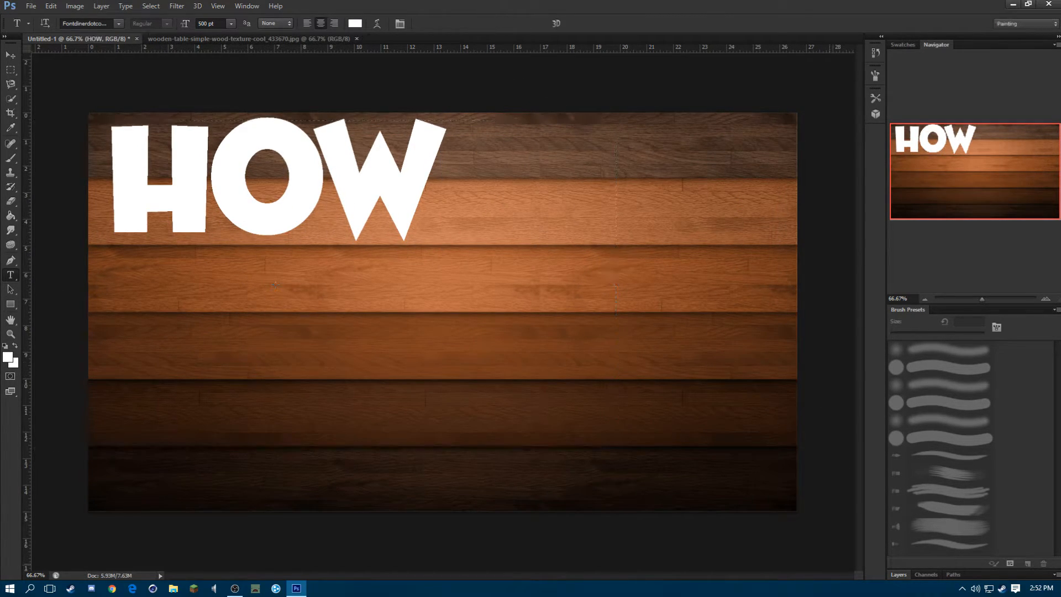
# Add a new layer and enter the text "To" in a wide text box below "HOW"
pyautogui.click(903, 572)
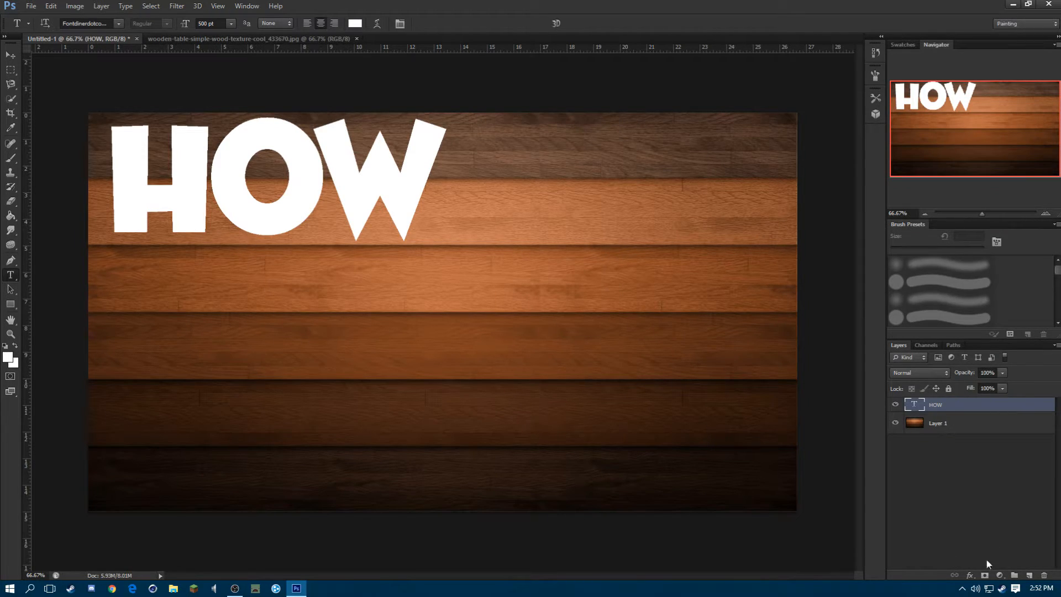
pyautogui.click(1029, 575)
pyautogui.moveTo(132, 284); pyautogui.dragTo(831, 472)
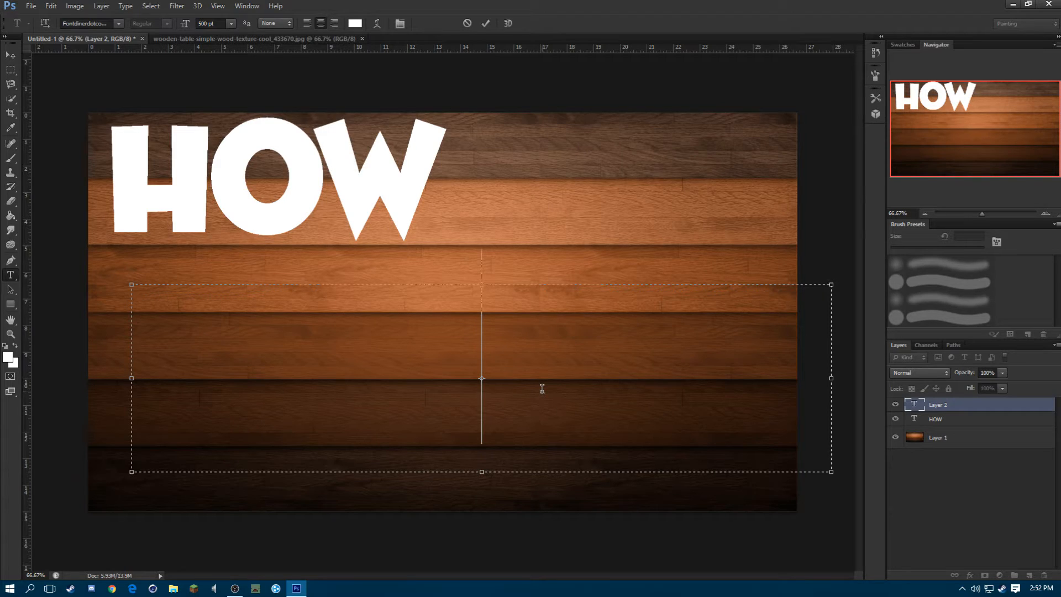
pyautogui.write('TO')
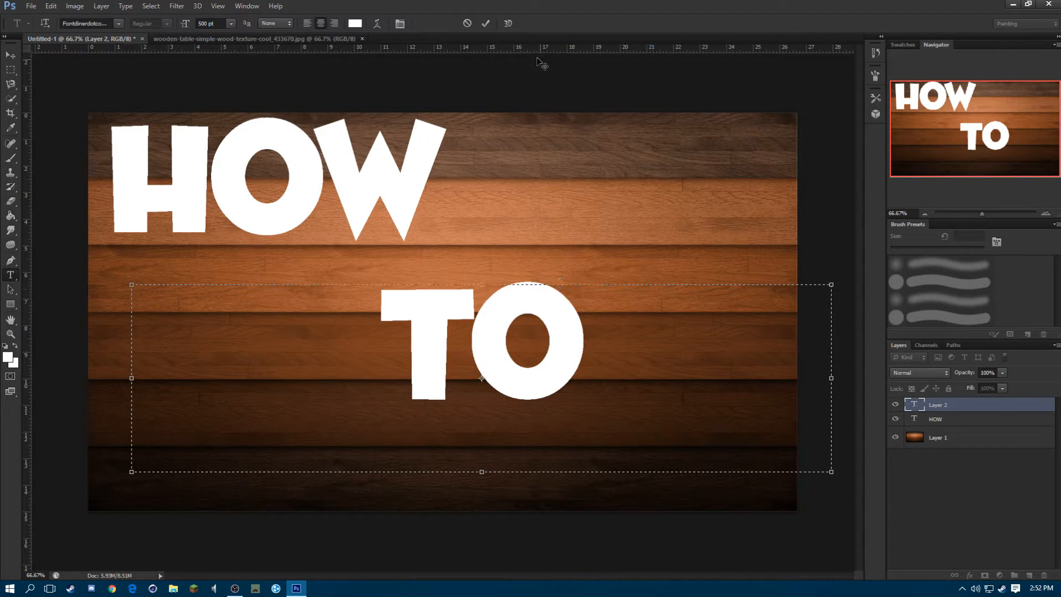
# Set the font size of the "To" text to 125 pt and commit it
pyautogui.hotkey('ctrl', 'a')
pyautogui.press('BackSpace')
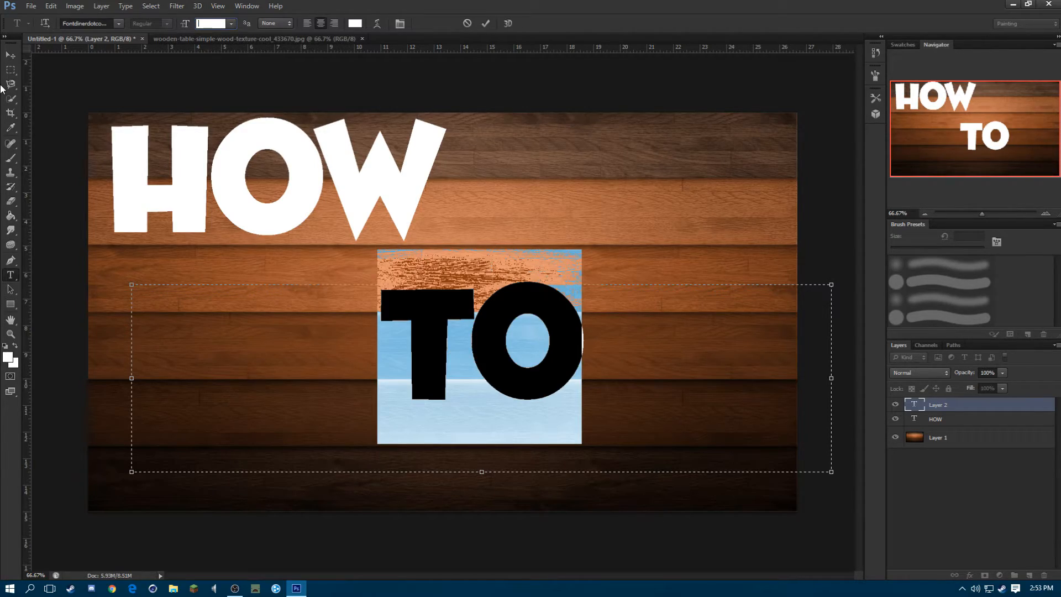
pyautogui.write('3')
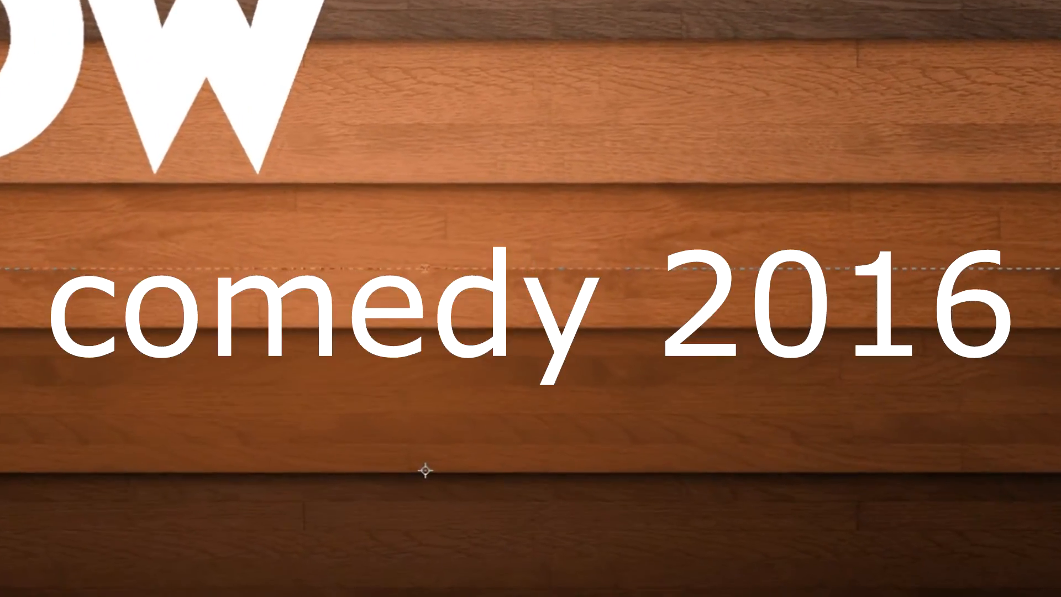
pyautogui.write('2')
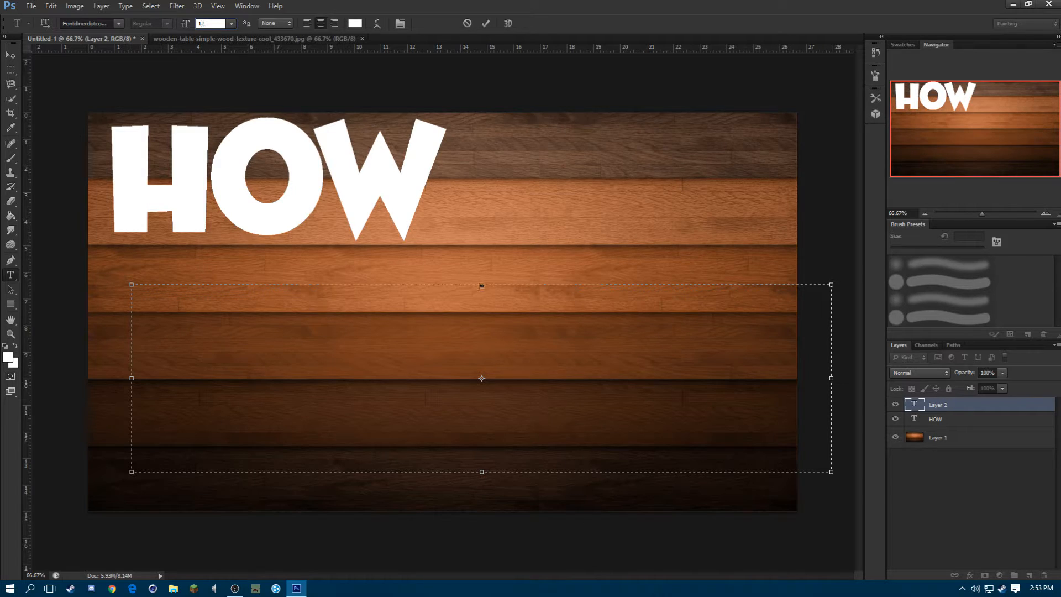
pyautogui.write('5')
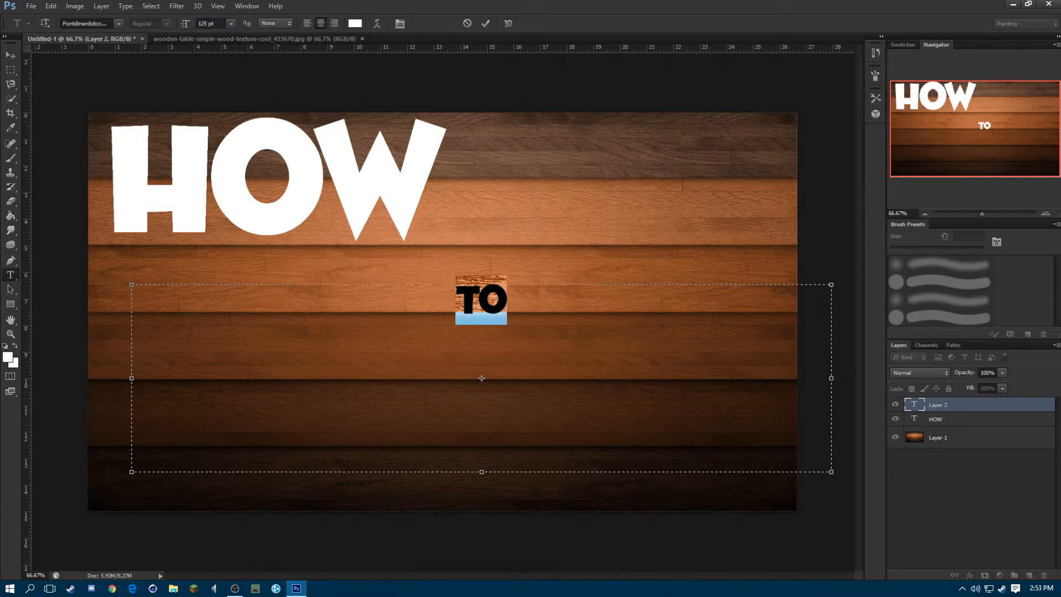
pyautogui.click(485, 23)
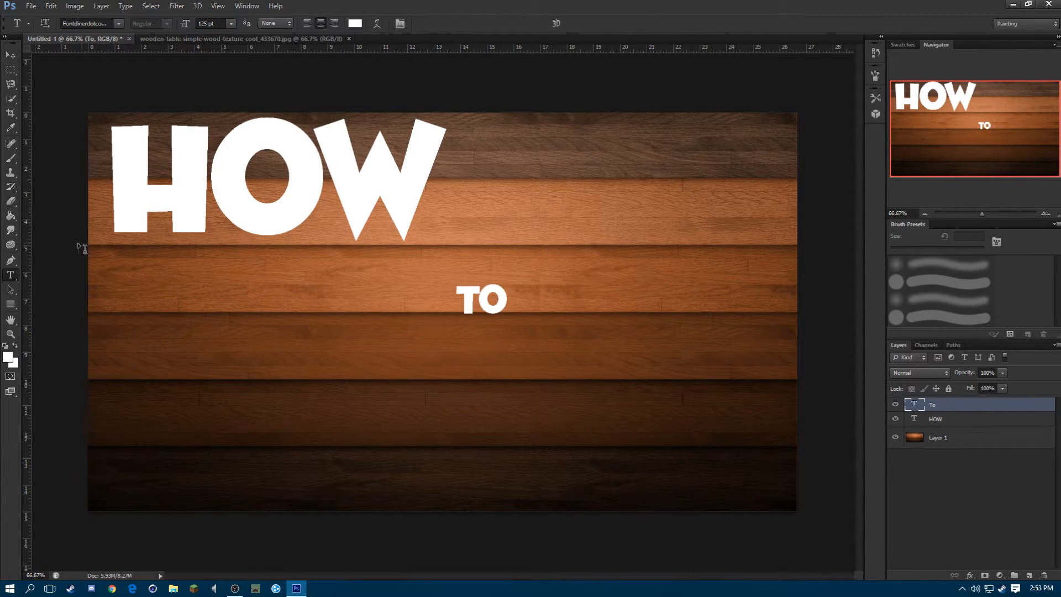
# Enlarge the "To" text and place it directly beneath the "H" of "HOW"
pyautogui.click(10, 55)
pyautogui.moveTo(801, 376); pyautogui.dragTo(618, 439)
pyautogui.moveTo(648, 347); pyautogui.dragTo(880, 246)
pyautogui.moveTo(654, 388); pyautogui.dragTo(402, 343)
pyautogui.press('Return')
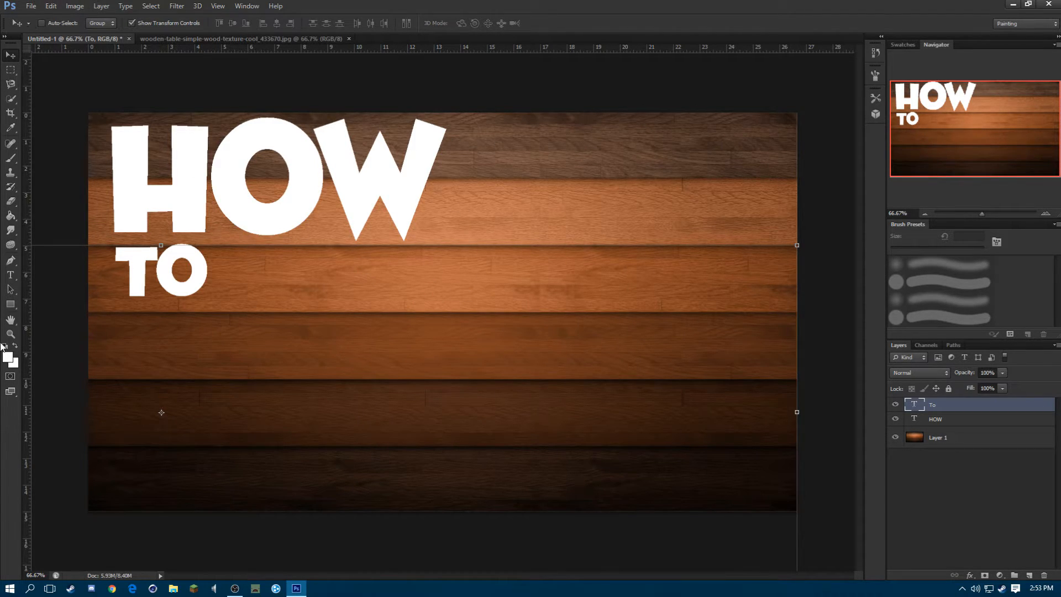
# Add the text "MAKE" at 500 pt and place it directly beneath "To"
pyautogui.click(10, 275)
pyautogui.moveTo(237, 336); pyautogui.dragTo(561, 465)
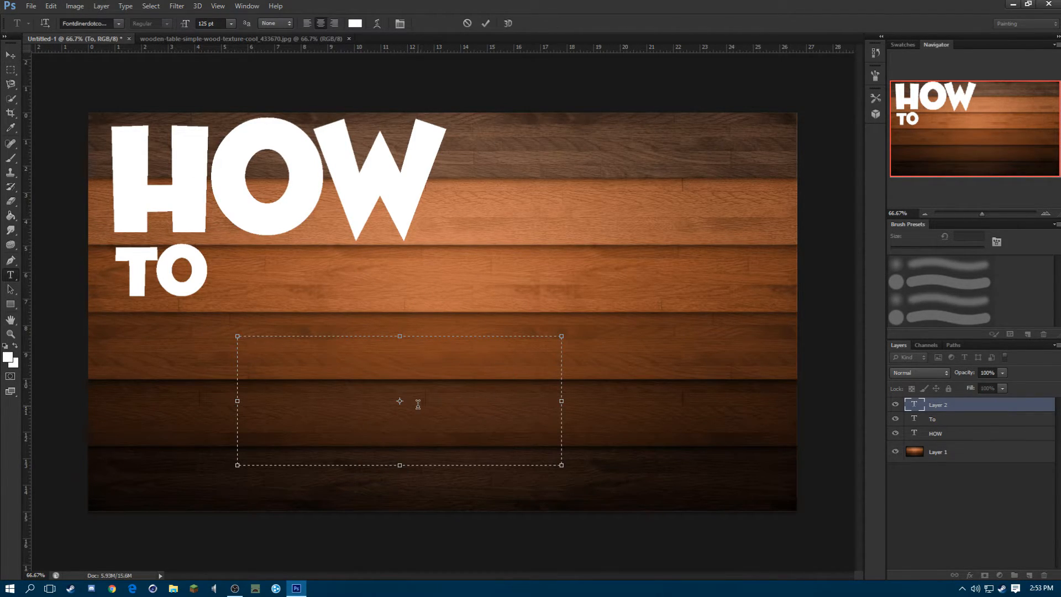
pyautogui.write('MAKE')
pyautogui.hotkey('ctrl', 'a')
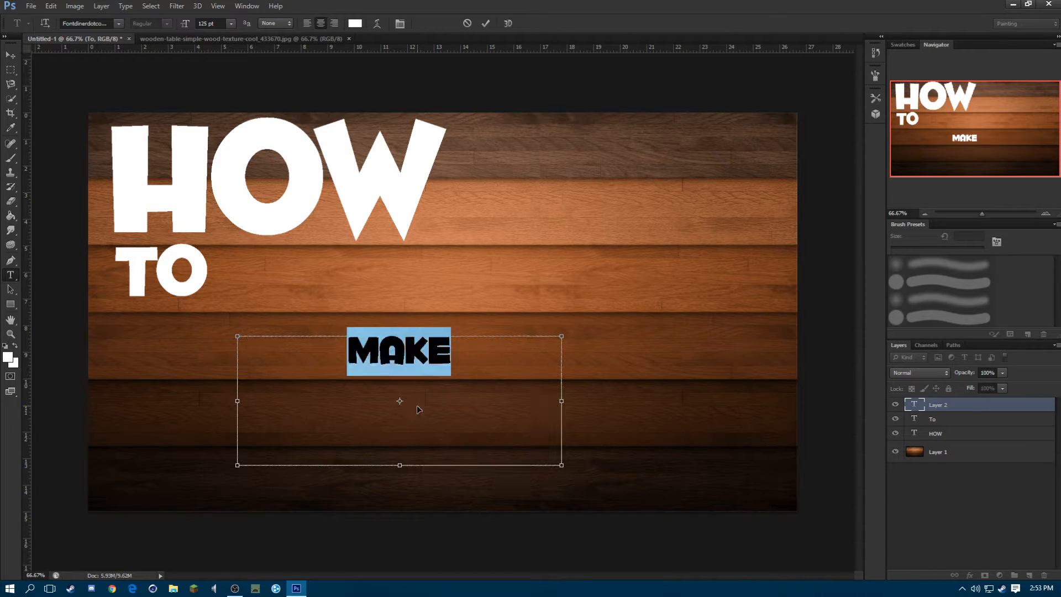
pyautogui.click(211, 23)
pyautogui.write('500')
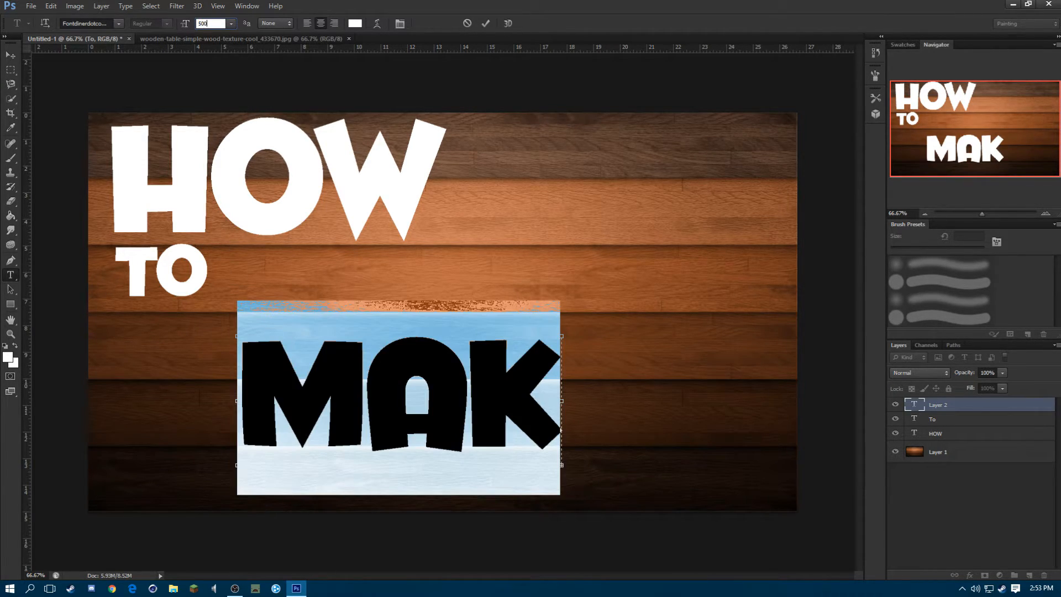
pyautogui.press('Return')
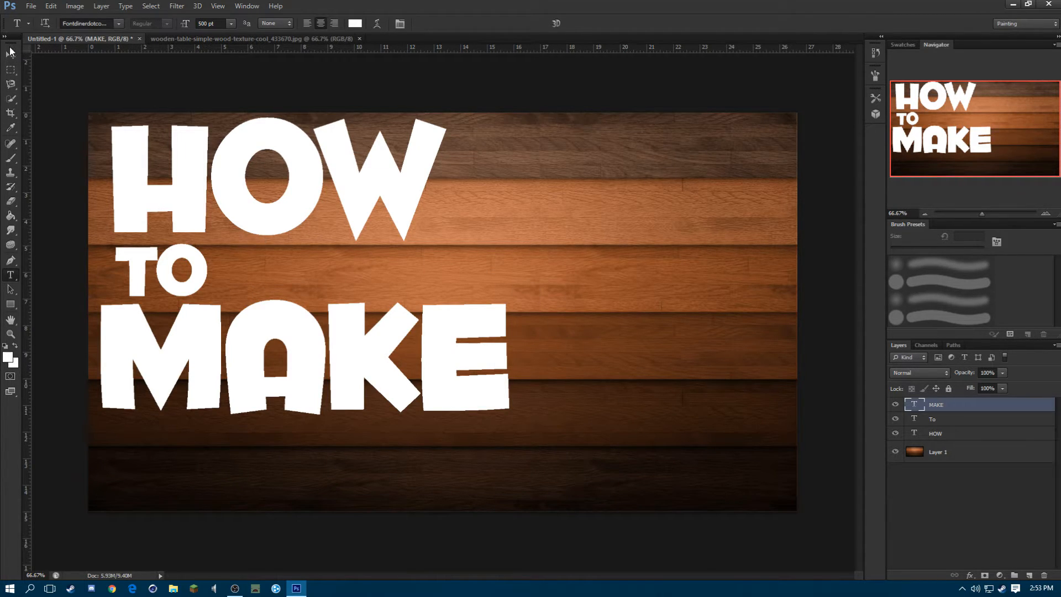
# Add the text "A" at 250 pt and move it beneath the "M" of "MAKE"
pyautogui.moveTo(156, 449); pyautogui.dragTo(763, 569)
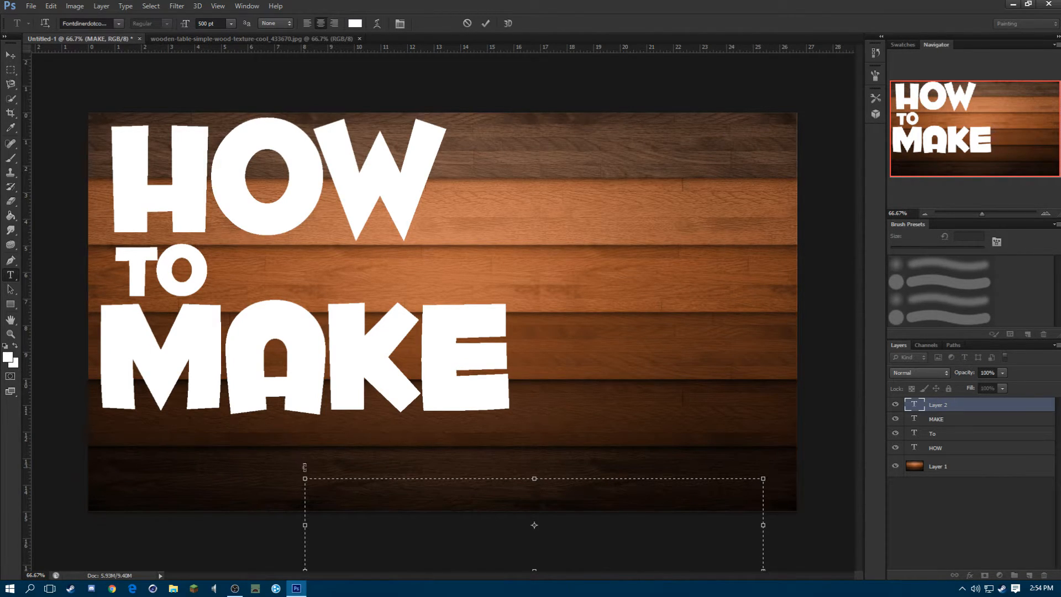
pyautogui.moveTo(304, 478); pyautogui.dragTo(248, 372)
pyautogui.hotkey('ctrl', 'a')
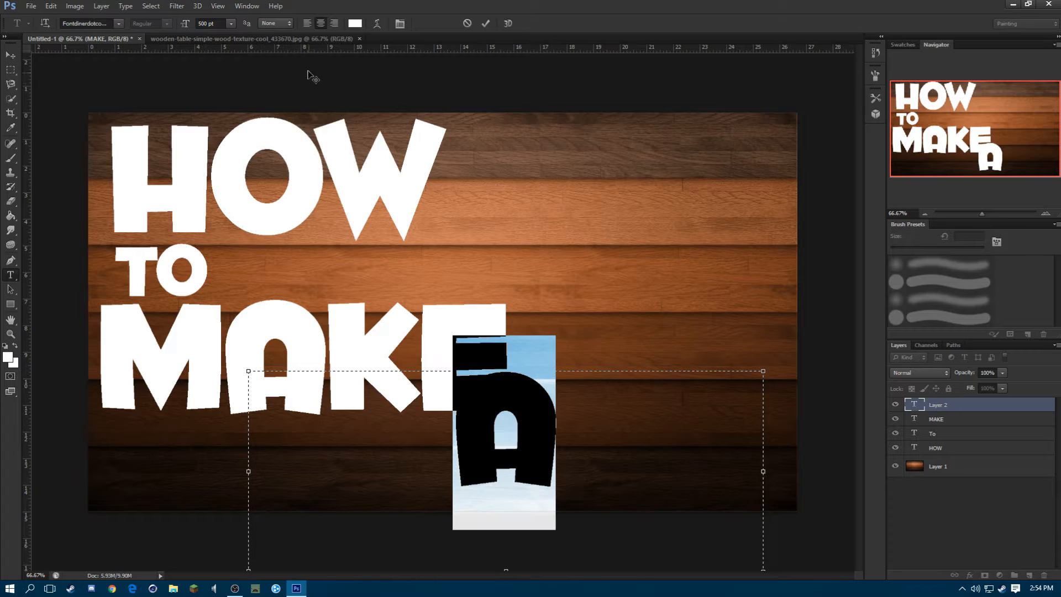
pyautogui.click(213, 23)
pyautogui.write('250')
pyautogui.press('Return')
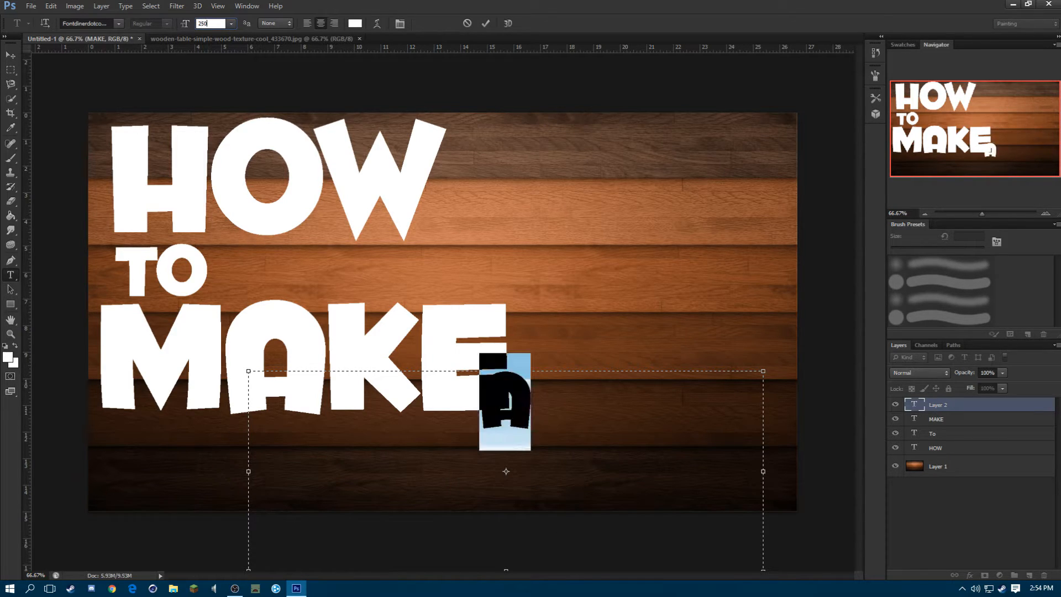
pyautogui.click(486, 24)
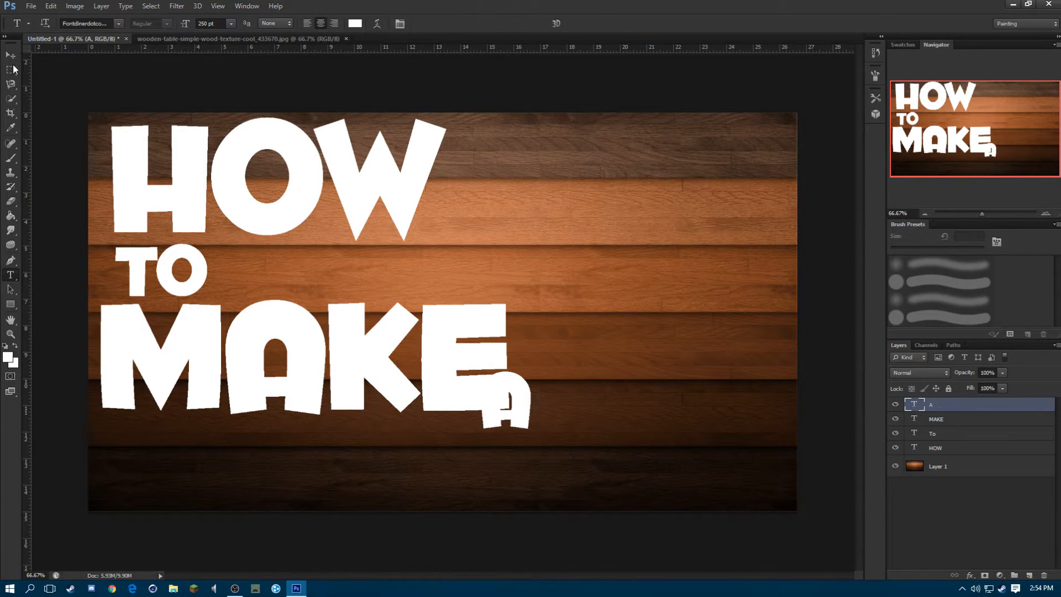
pyautogui.click(11, 54)
pyautogui.moveTo(552, 409); pyautogui.dragTo(187, 468)
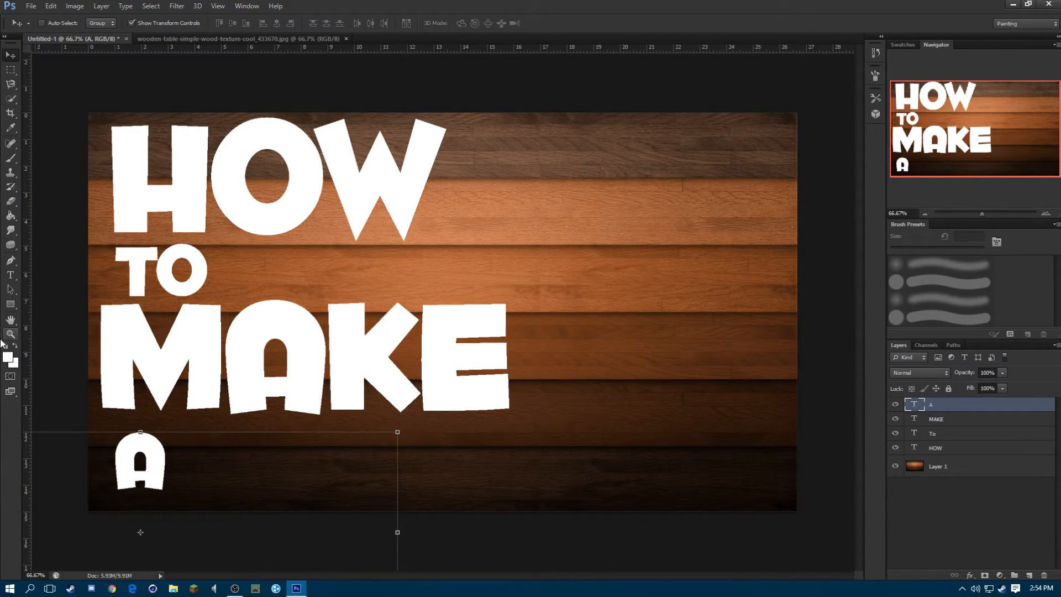
pyautogui.click(10, 275)
pyautogui.moveTo(423, 359); pyautogui.dragTo(727, 385)
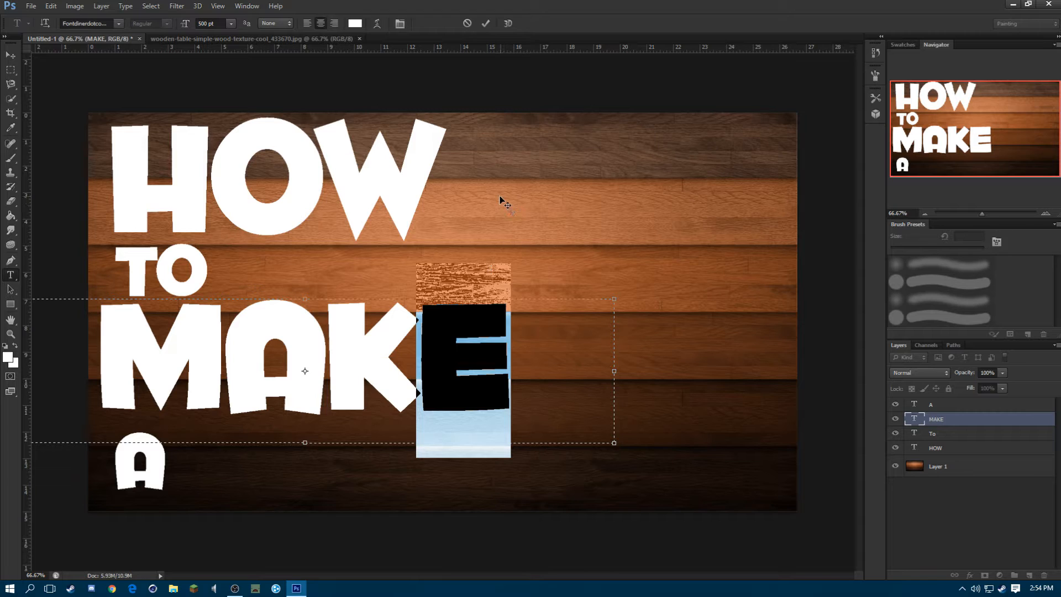
pyautogui.click(486, 23)
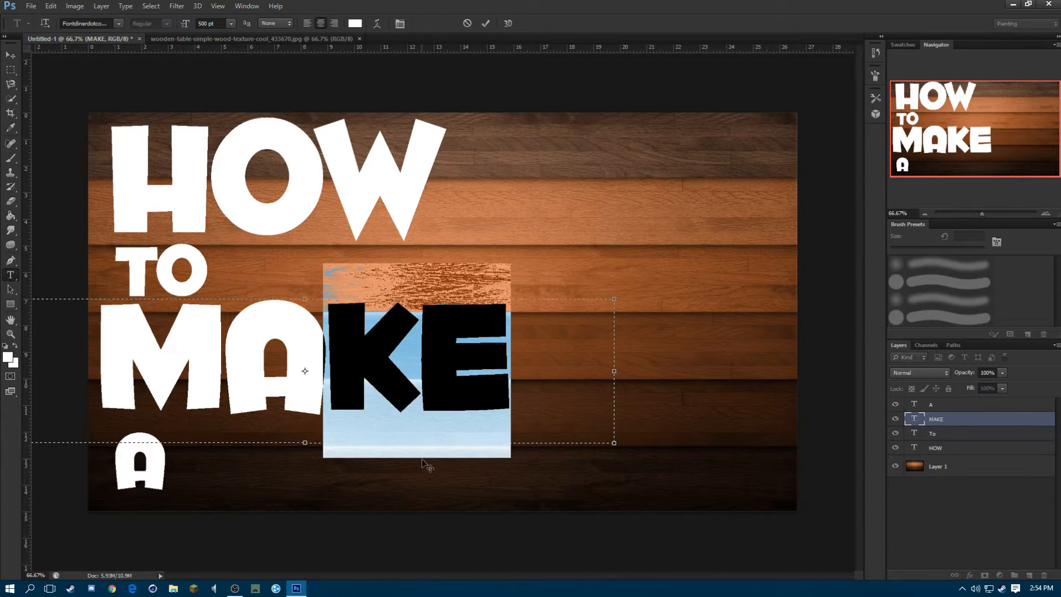
pyautogui.click(486, 24)
# Add the text "Thumbnail" at 250 pt and place it beside the "A" below "MAKE"
pyautogui.moveTo(381, 459); pyautogui.dragTo(903, 370)
pyautogui.write('T')
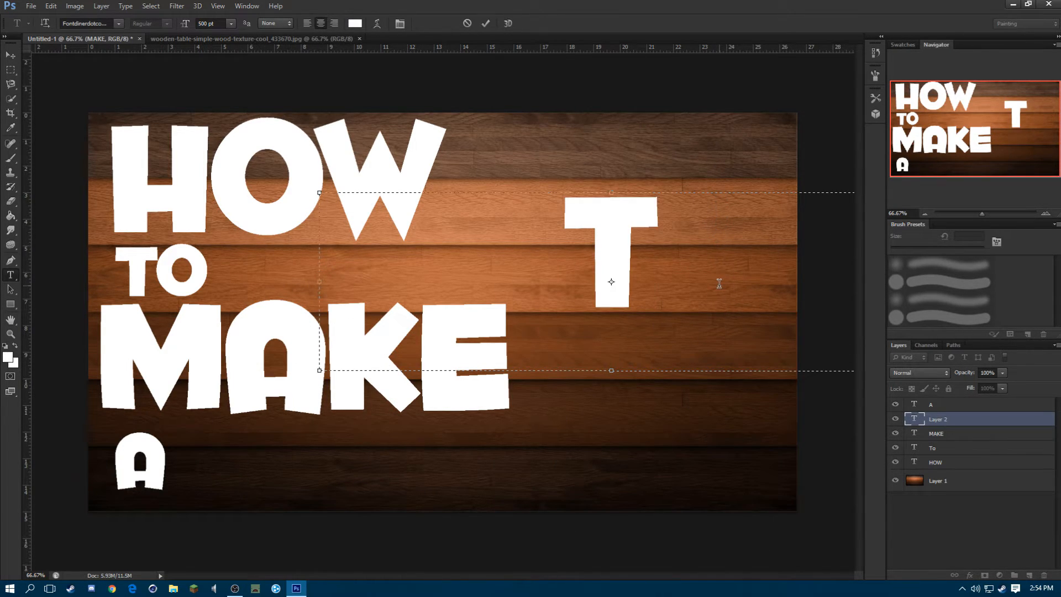
pyautogui.write('HUMBNAIL')
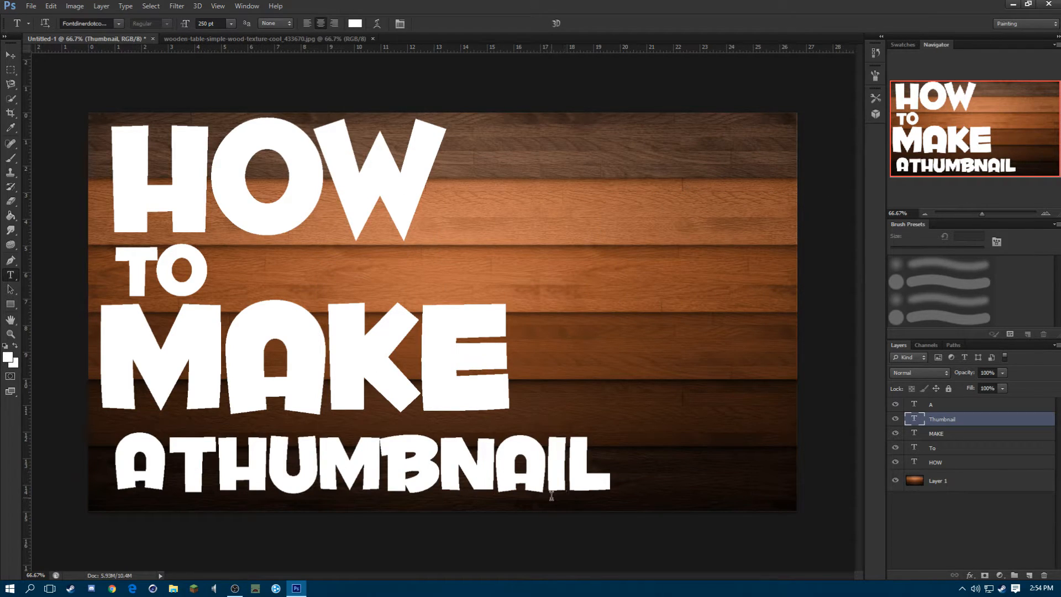
# Recolour the whole "Thumbnail" text bright red and nudge it into line with the "A"
pyautogui.click(590, 462)
pyautogui.moveTo(647, 467); pyautogui.dragTo(165, 468)
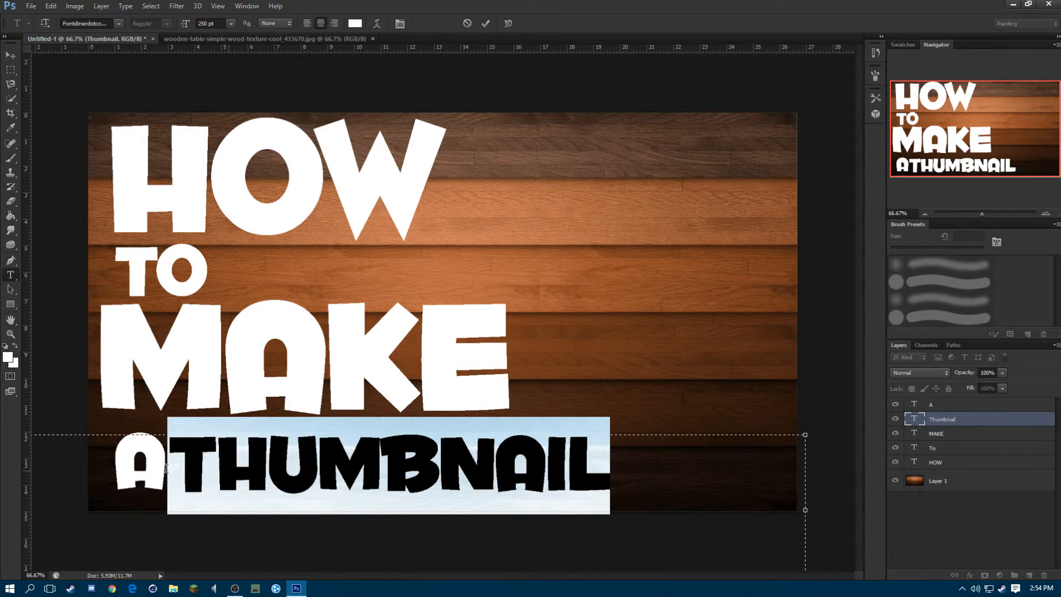
pyautogui.click(6, 358)
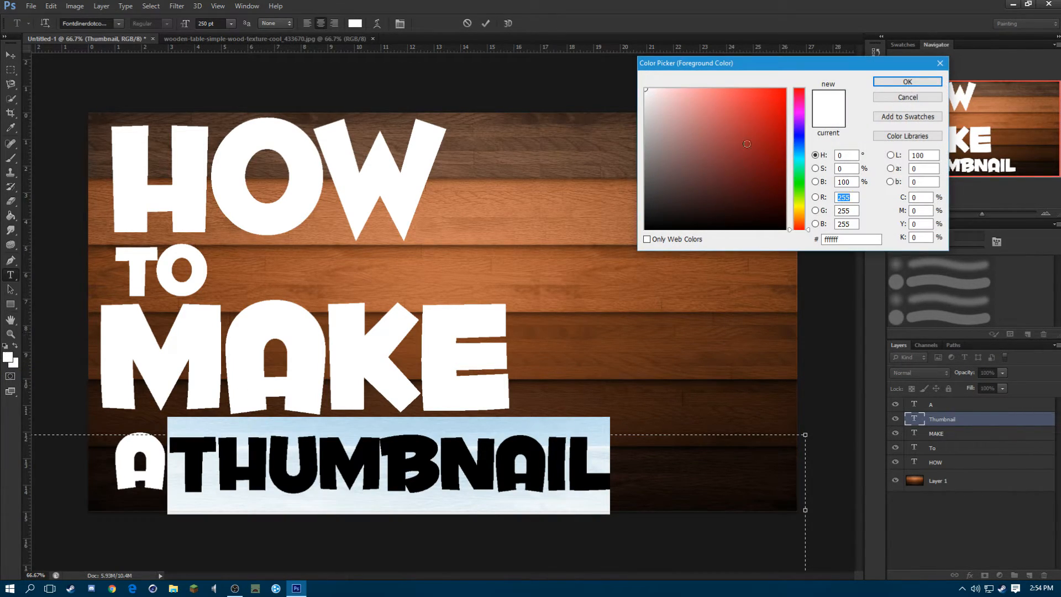
pyautogui.click(777, 111)
pyautogui.click(908, 81)
pyautogui.click(485, 23)
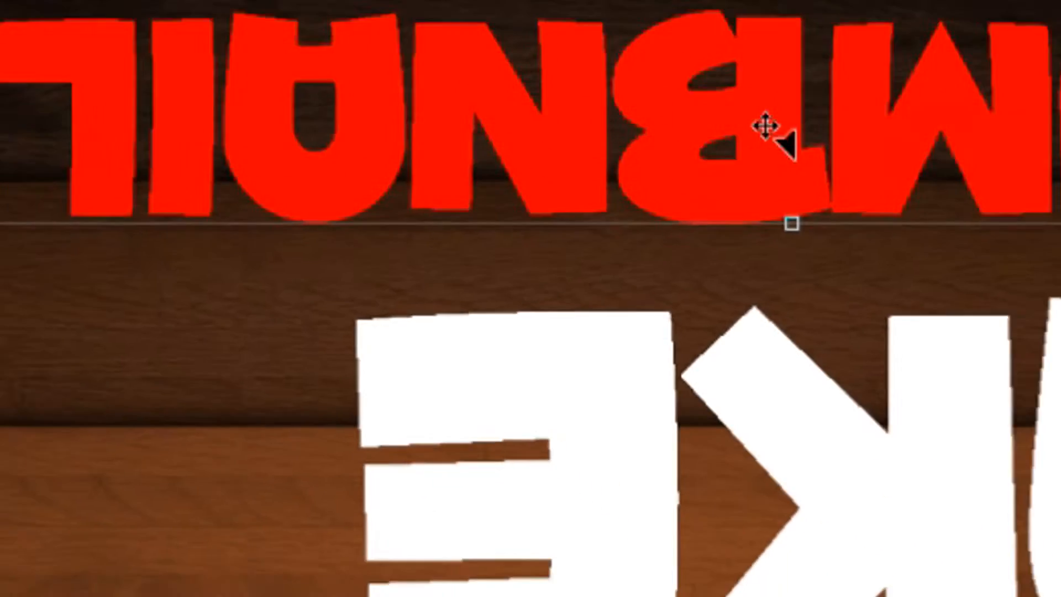
pyautogui.moveTo(761, 138)
pyautogui.mouseDown()
pyautogui.moveTo(750, 155)
pyautogui.moveTo(770, 145)
pyautogui.mouseUp()
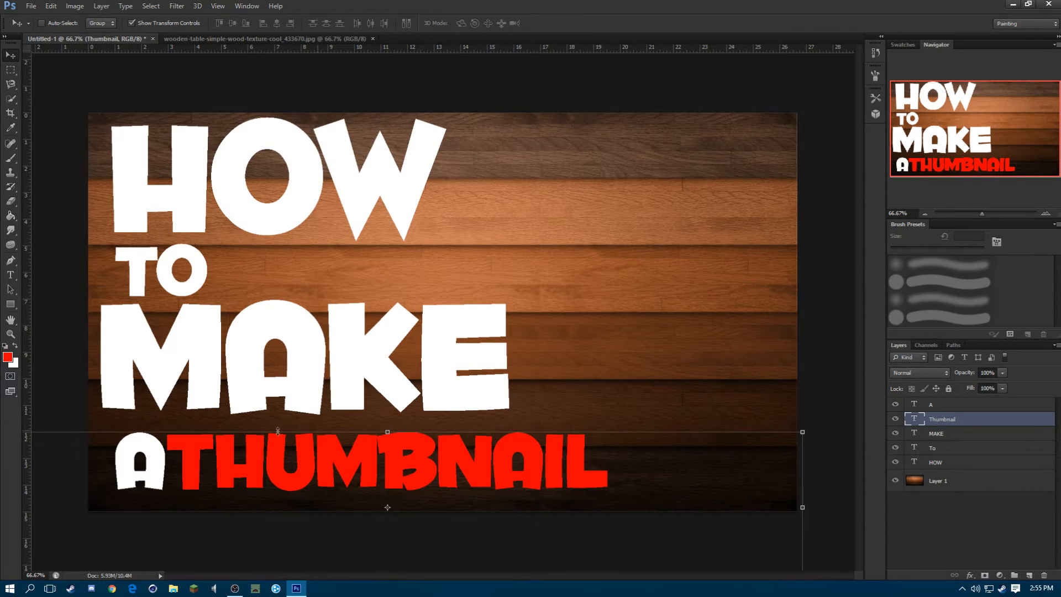
# Create a layer group, move all five text layers into it and collapse the group
pyautogui.click(994, 510)
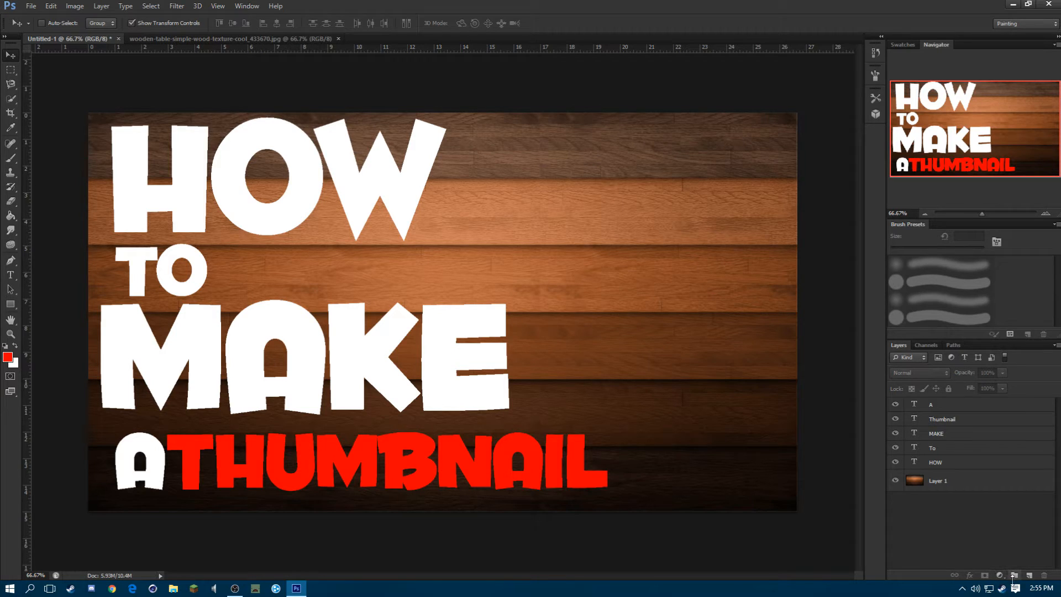
pyautogui.click(1015, 588)
pyautogui.click(854, 442)
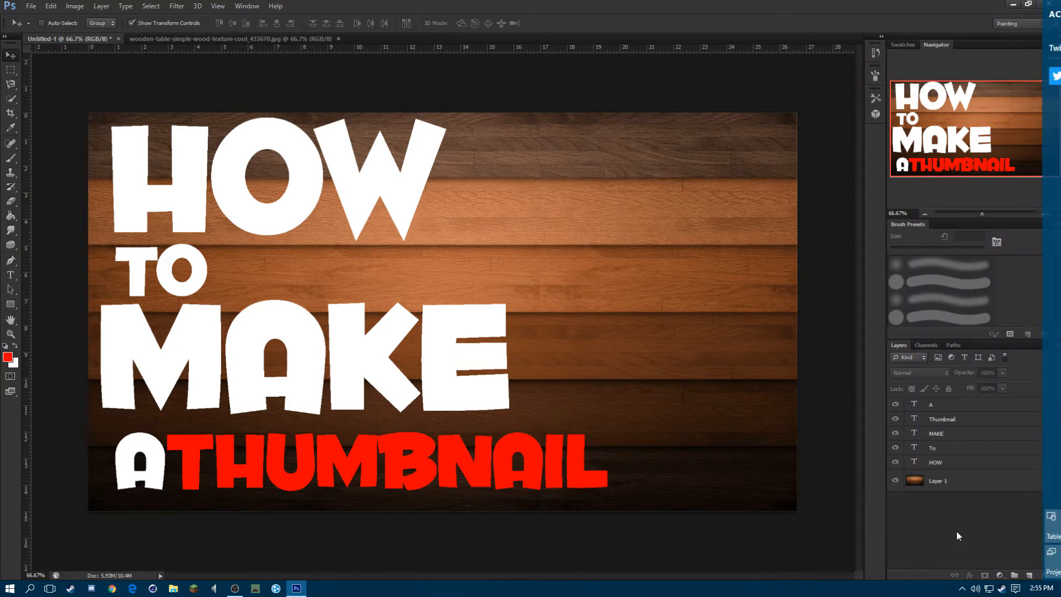
pyautogui.click(1014, 576)
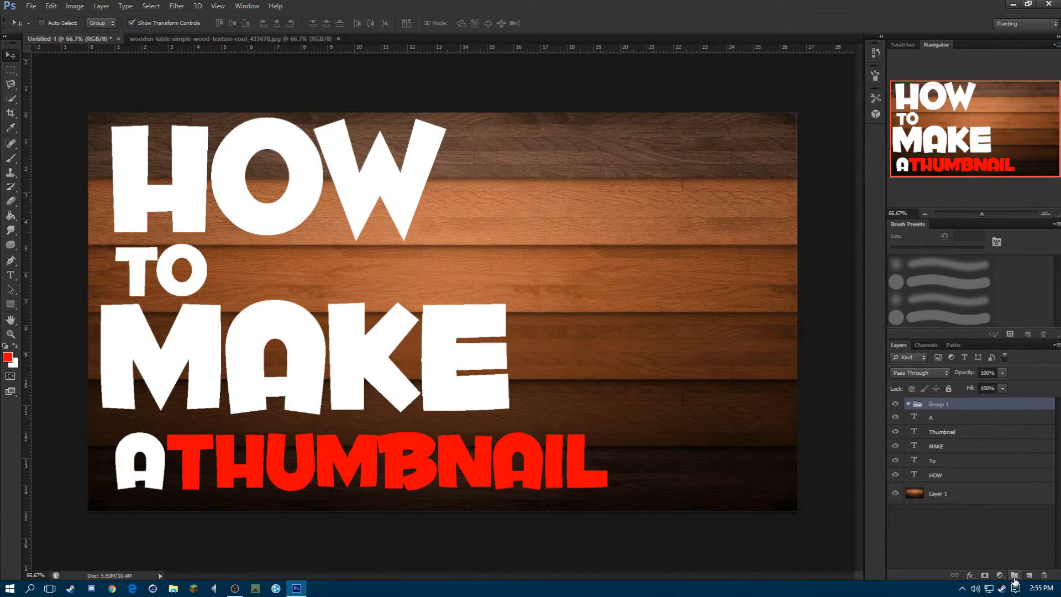
pyautogui.click(973, 475)
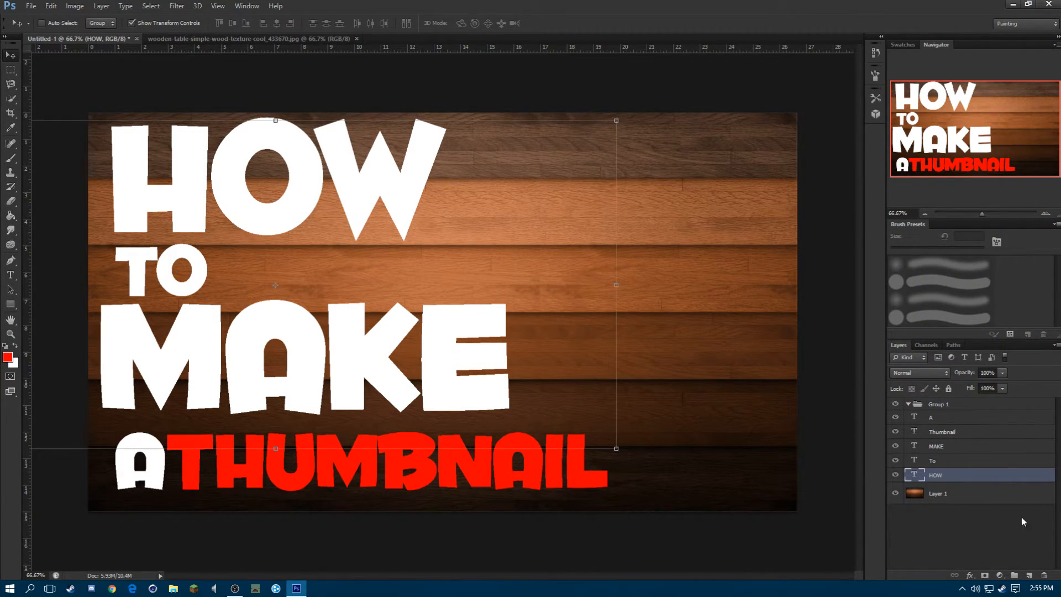
pyautogui.keyDown('shift'); pyautogui.click(975, 424); pyautogui.keyUp('shift')
pyautogui.moveTo(975, 423); pyautogui.dragTo(976, 408)
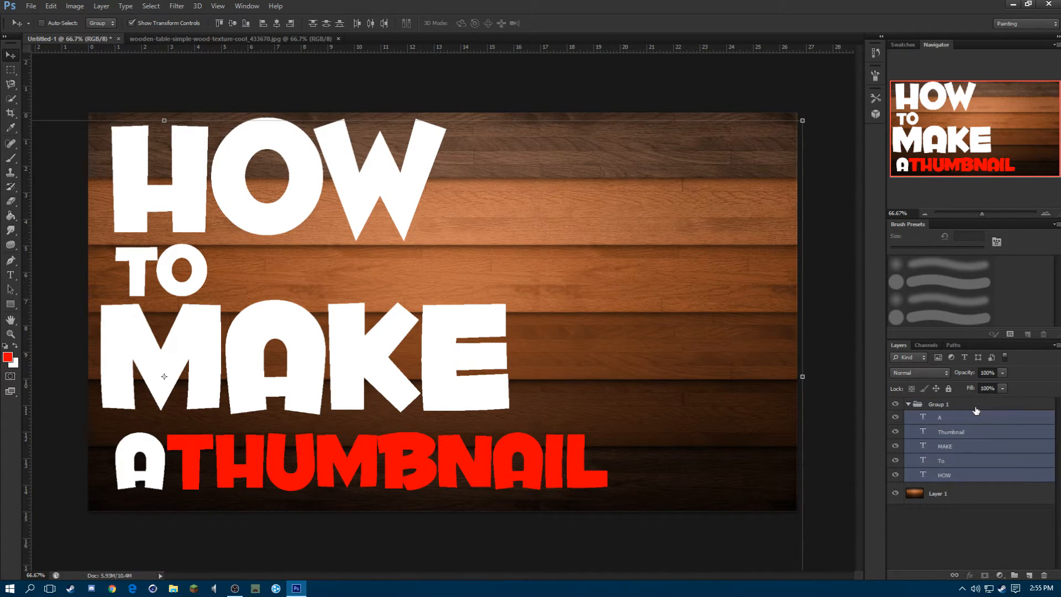
pyautogui.click(909, 405)
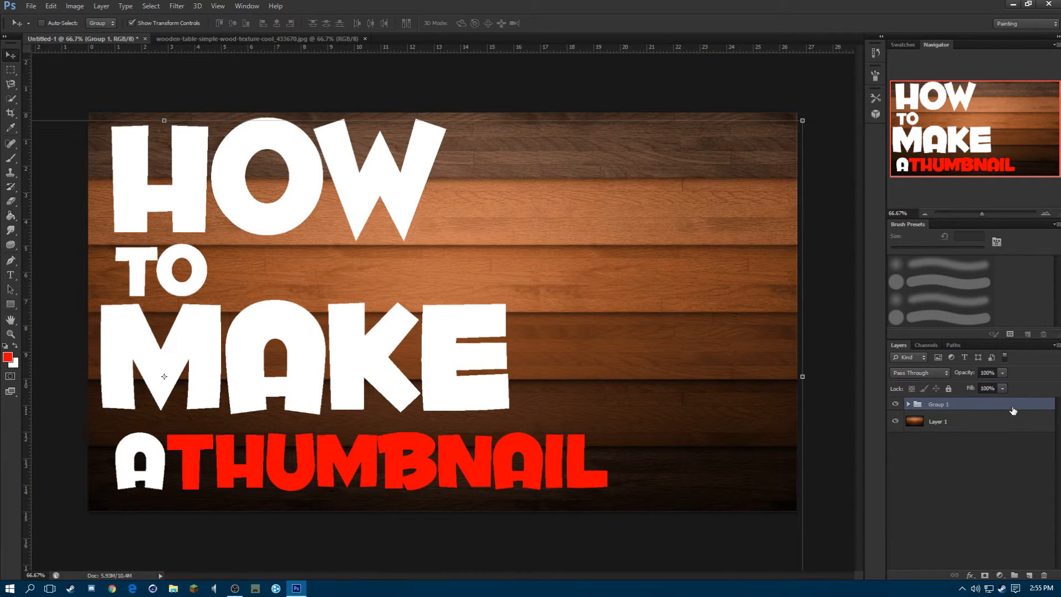
# Apply a drop shadow to the text group with 100% opacity, 0 px distance, 39% spread, 125 px size and 0% noise
pyautogui.doubleClick(1013, 405)
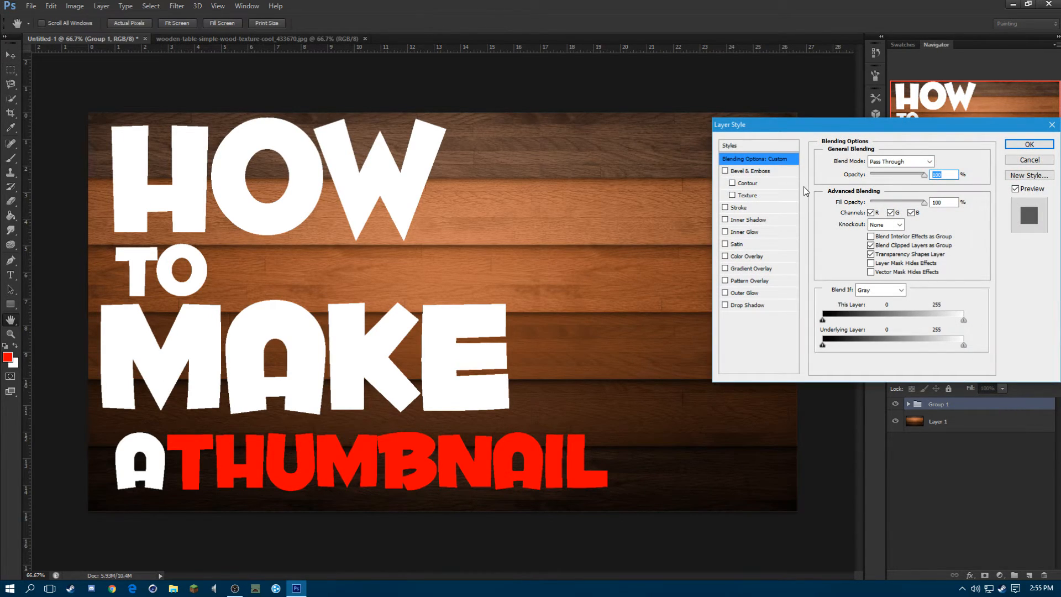
pyautogui.click(725, 305)
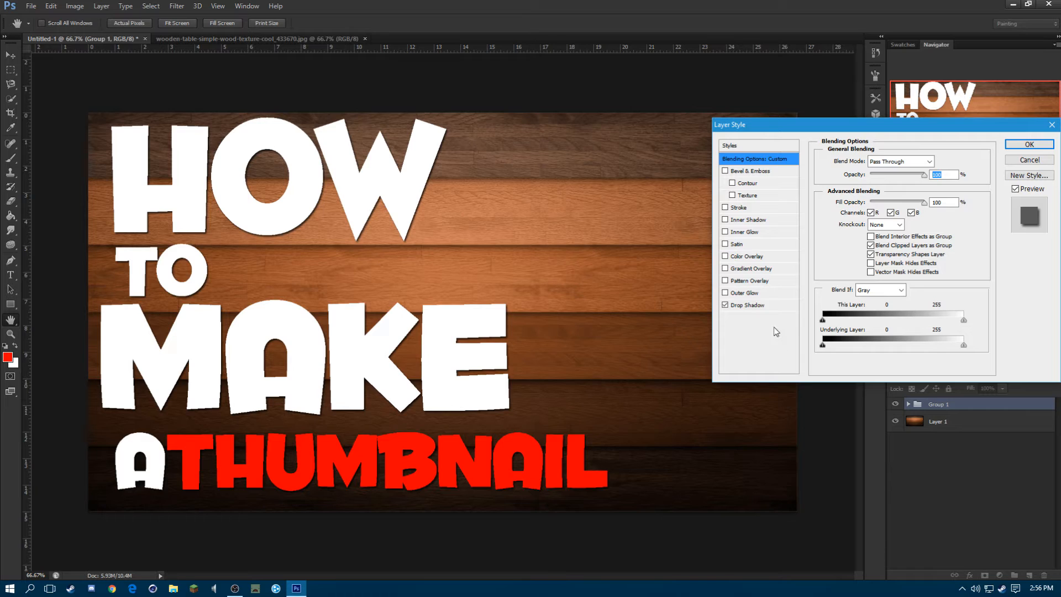
pyautogui.click(762, 305)
pyautogui.moveTo(906, 180); pyautogui.dragTo(918, 176)
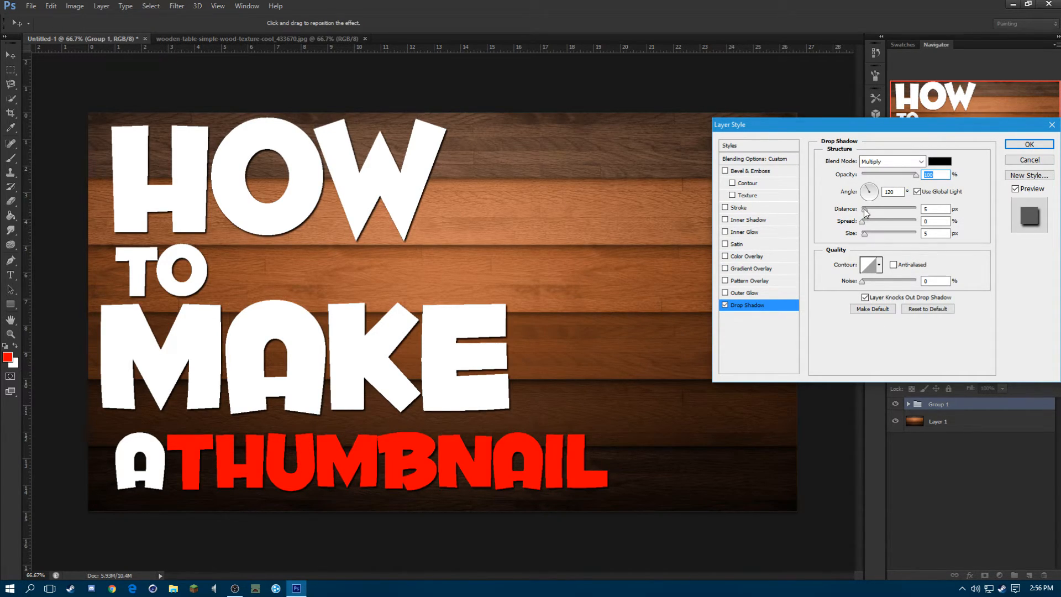
pyautogui.moveTo(865, 210); pyautogui.dragTo(892, 235)
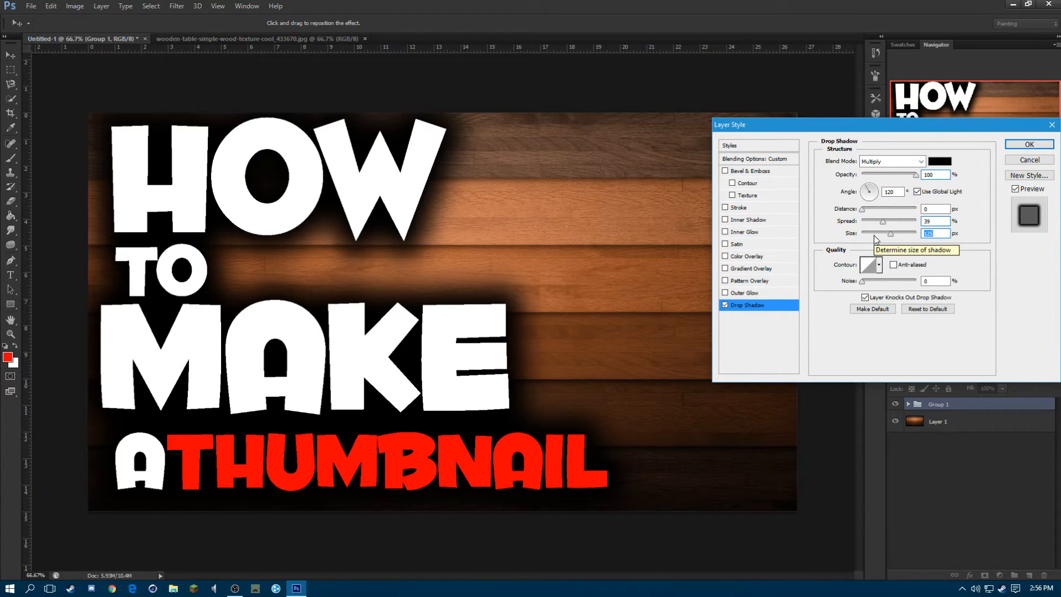
pyautogui.moveTo(862, 281)
pyautogui.mouseDown()
pyautogui.moveTo(905, 284)
pyautogui.moveTo(832, 284)
pyautogui.moveTo(862, 284)
pyautogui.mouseUp()
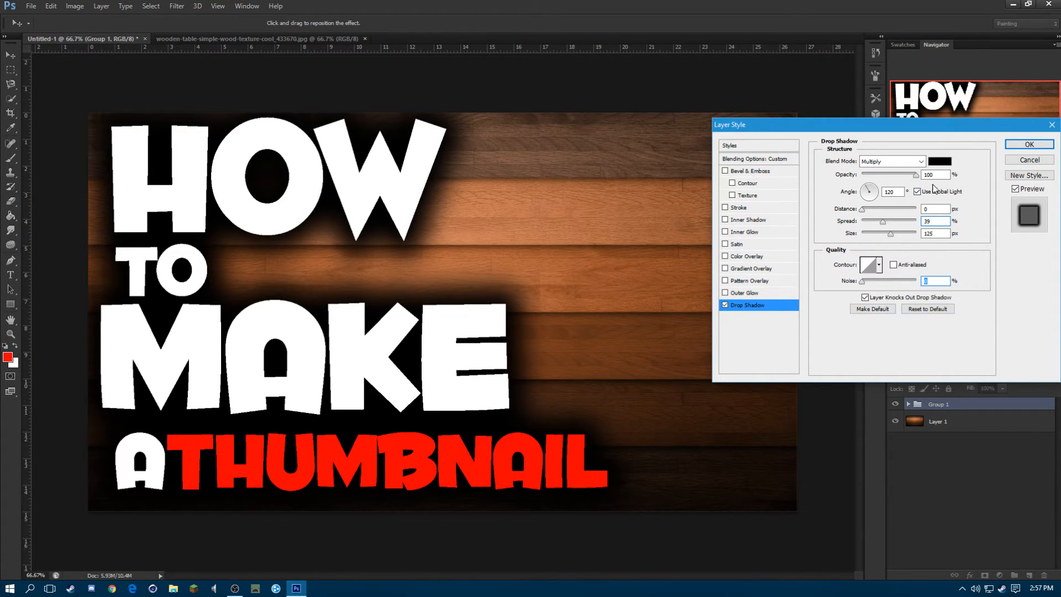
pyautogui.click(1020, 152)
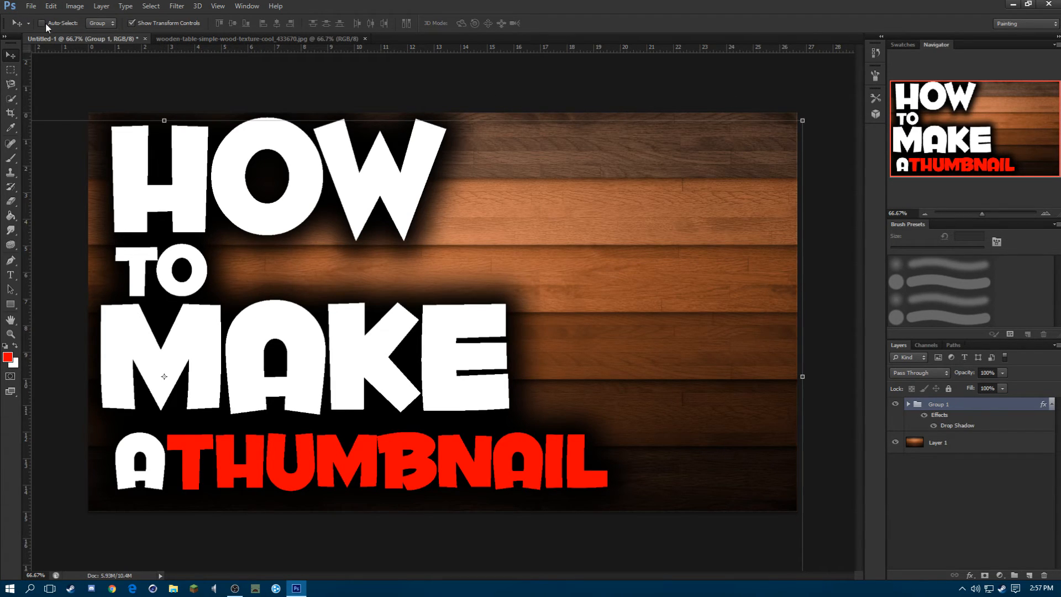
# Open Adobe_Photoshop_CS6_icon.svg.png from Downloads and copy the whole image into the thumbnail document as a new layer
pyautogui.click(31, 7)
pyautogui.click(51, 29)
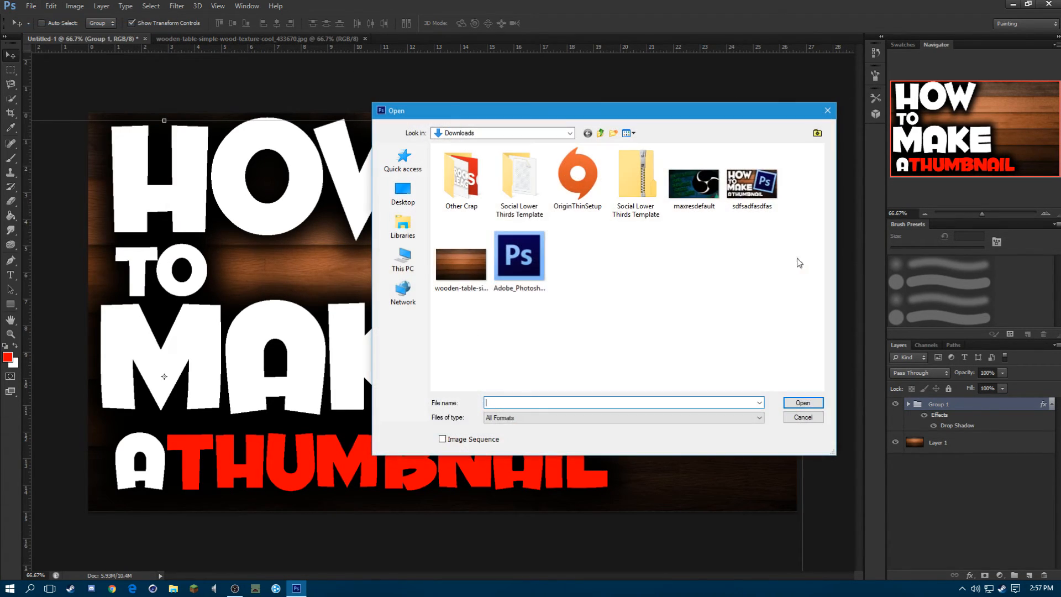
pyautogui.click(519, 260)
pyautogui.click(803, 403)
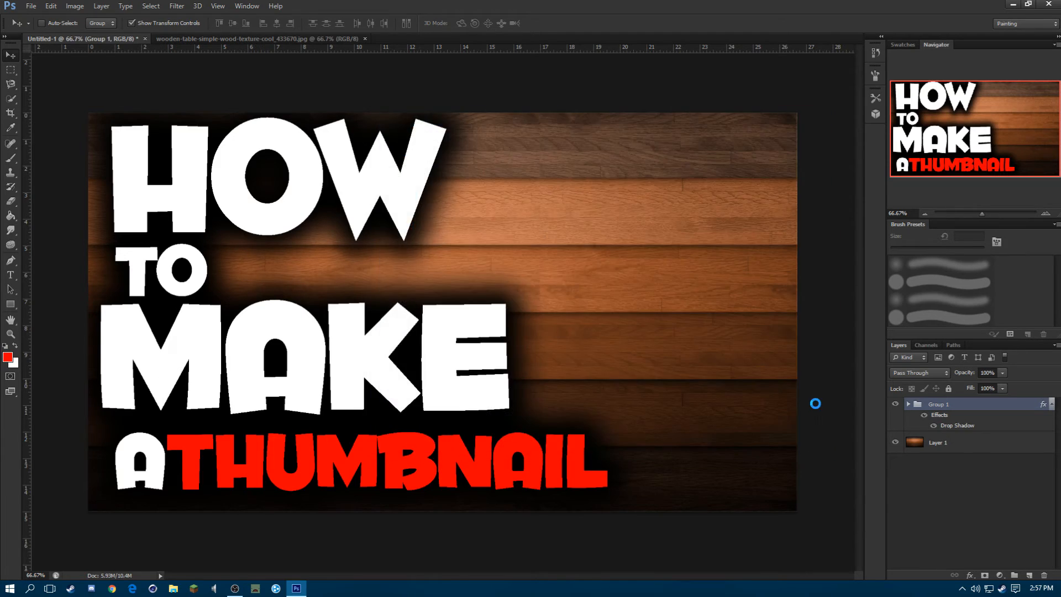
pyautogui.hotkey('ctrl', 'a')
pyautogui.click(115, 40)
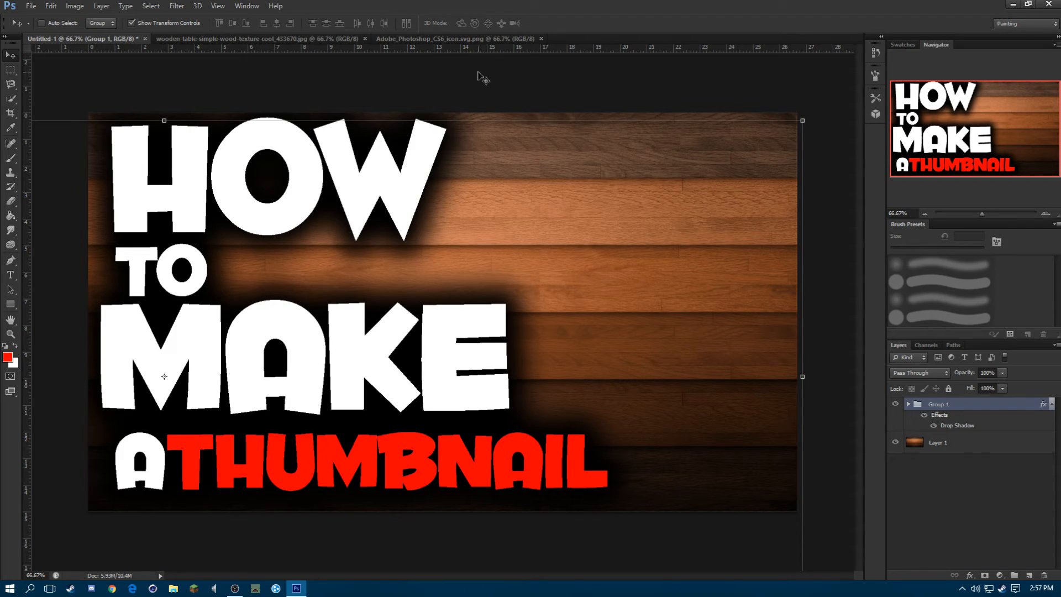
pyautogui.hotkey('ctrl', 'v')
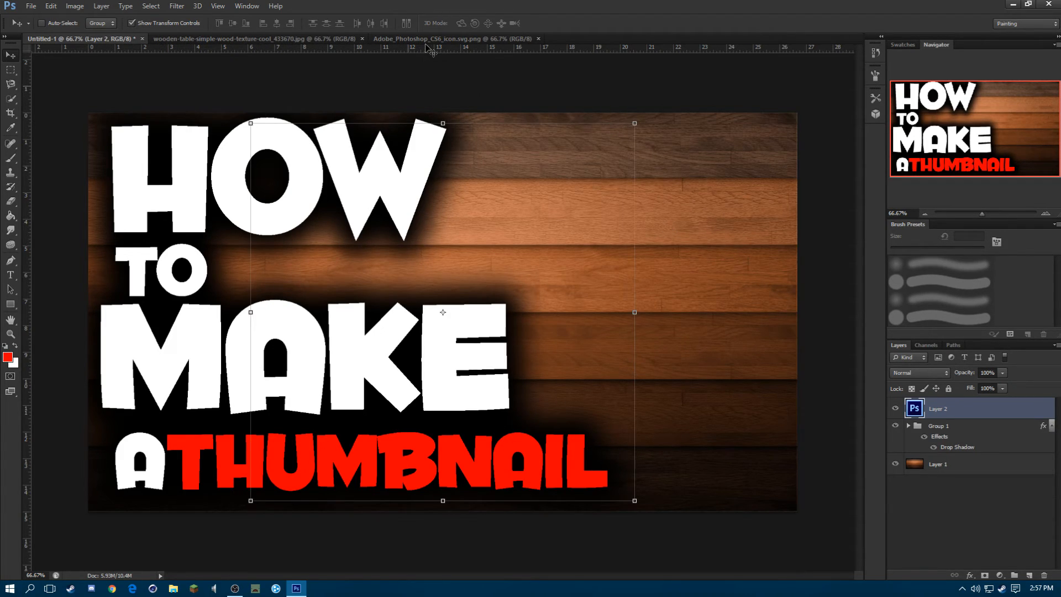
# Scale down the pasted Photoshop icon, rotate it about 13.55° clockwise and place it in the canvas's upper-right area
pyautogui.moveTo(649, 131); pyautogui.dragTo(557, 283)
pyautogui.moveTo(492, 328); pyautogui.dragTo(734, 187)
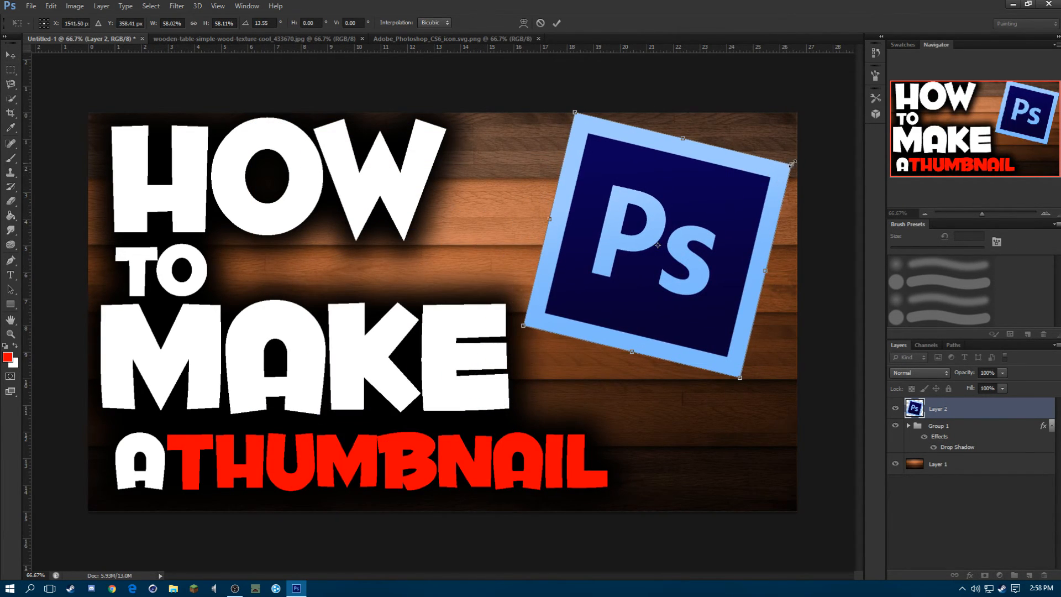
pyautogui.moveTo(791, 165); pyautogui.dragTo(825, 144)
pyautogui.moveTo(793, 187); pyautogui.dragTo(757, 210)
pyautogui.press('Return')
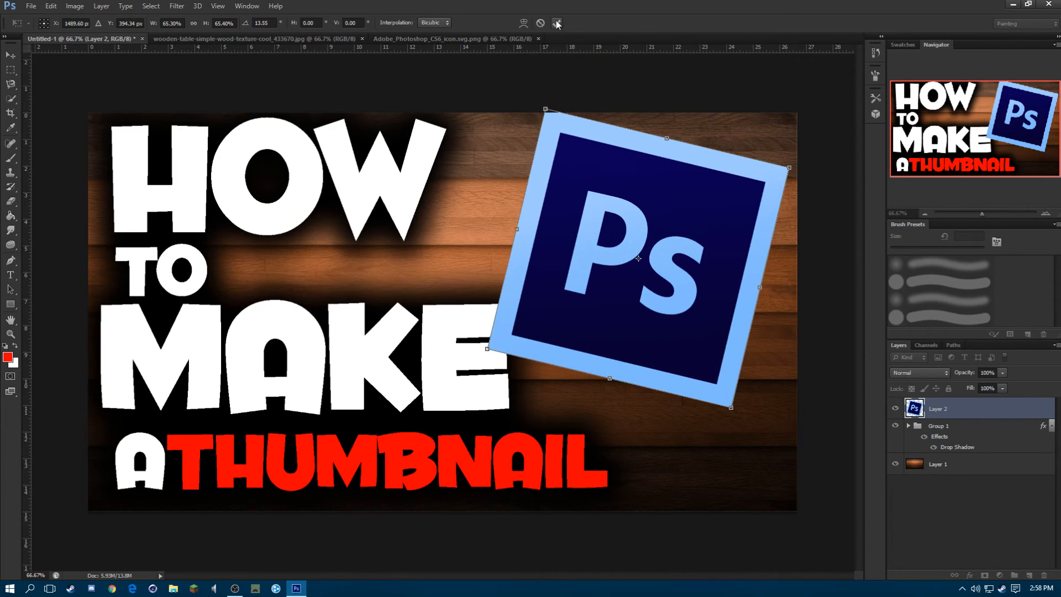
# Move the Photoshop icon layer beneath the text group and copy the group's drop shadow style onto it
pyautogui.moveTo(972, 428); pyautogui.dragTo(945, 400)
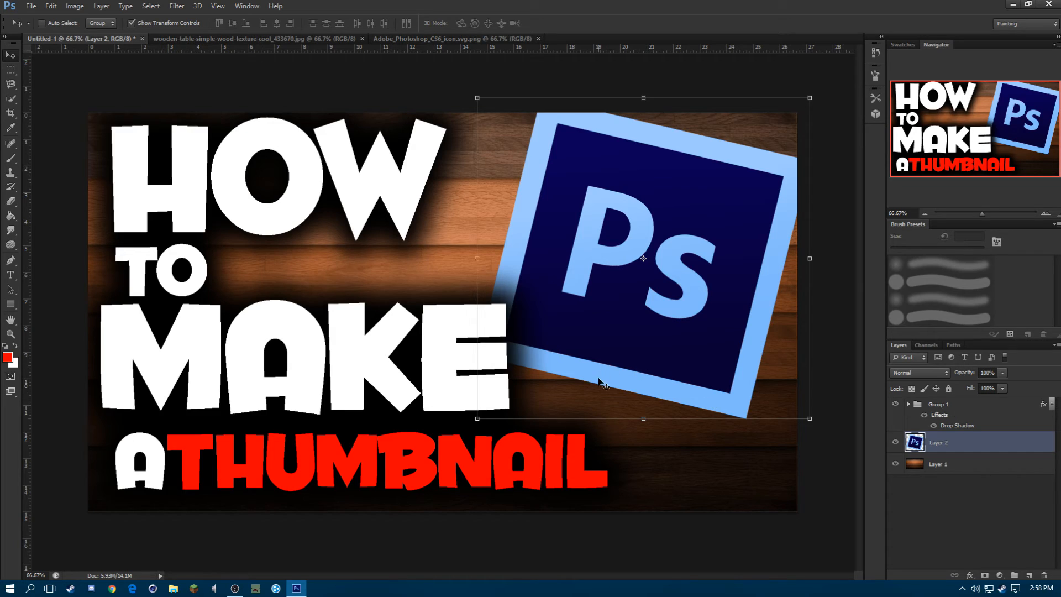
pyautogui.click(958, 410)
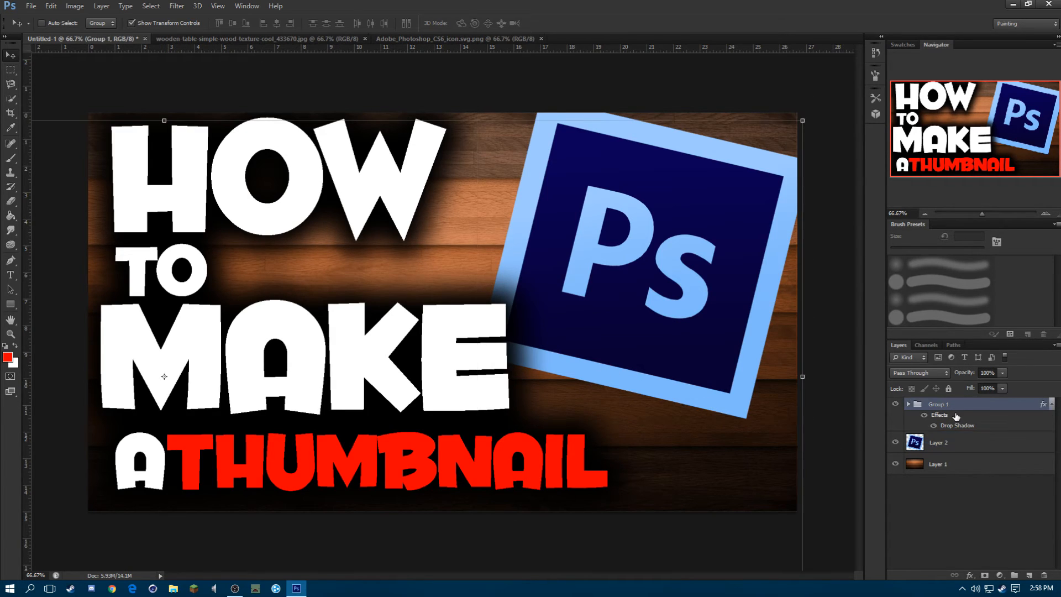
pyautogui.rightClick(960, 411)
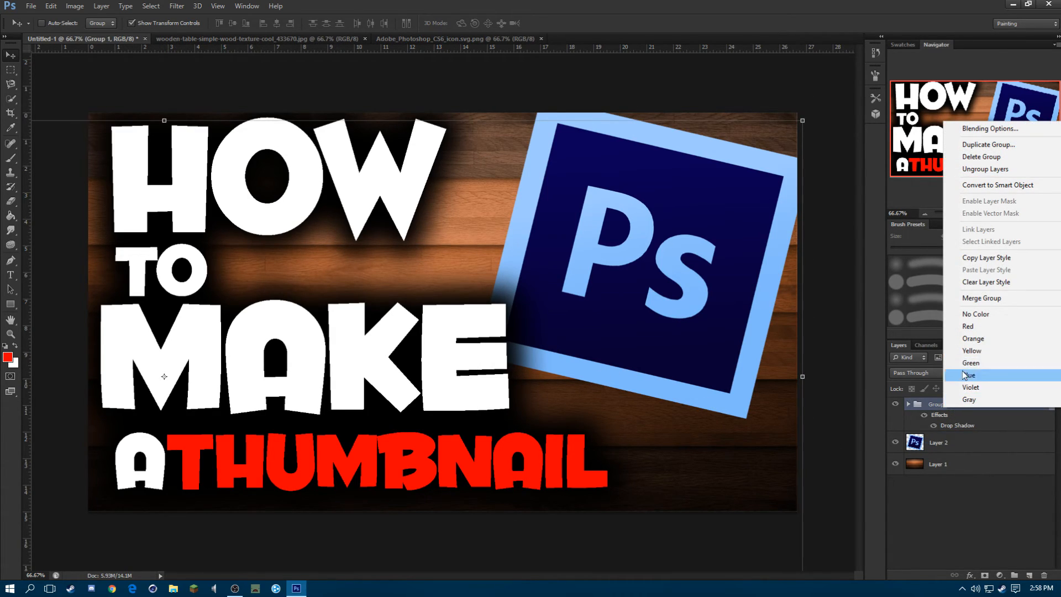
pyautogui.click(996, 261)
pyautogui.rightClick(984, 442)
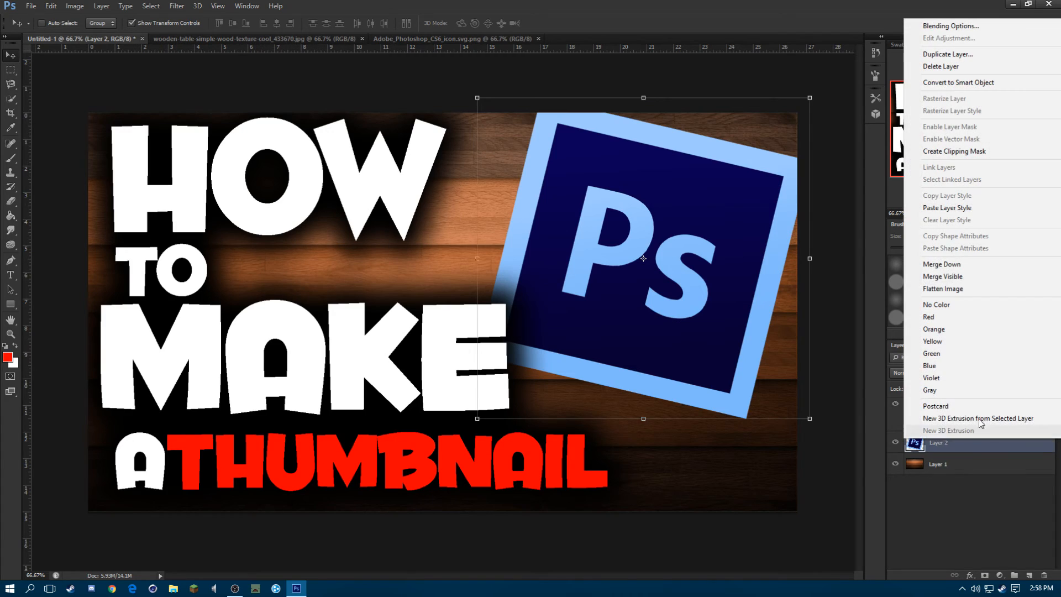
pyautogui.click(972, 208)
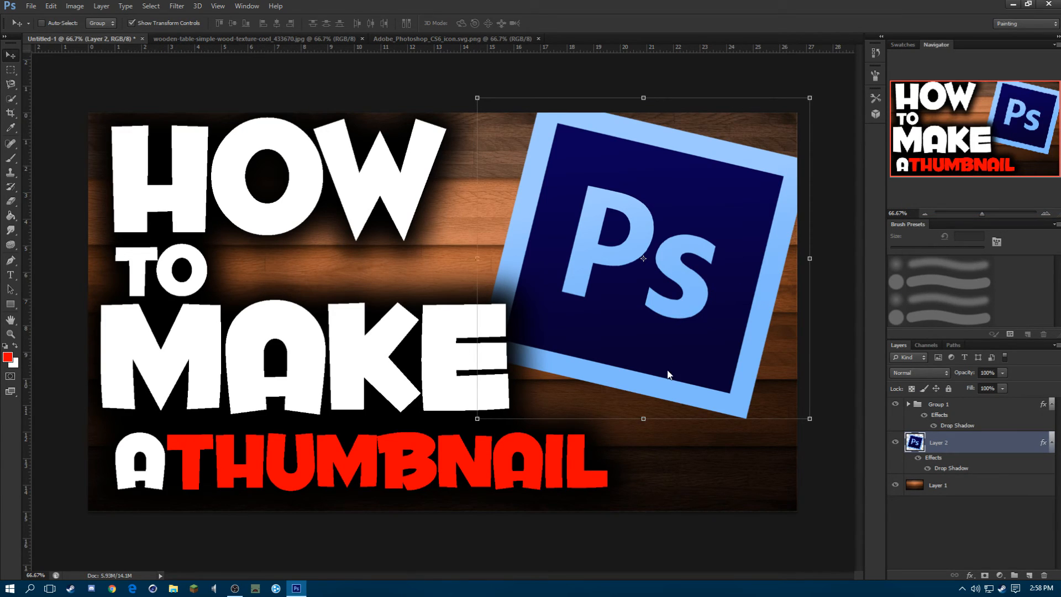